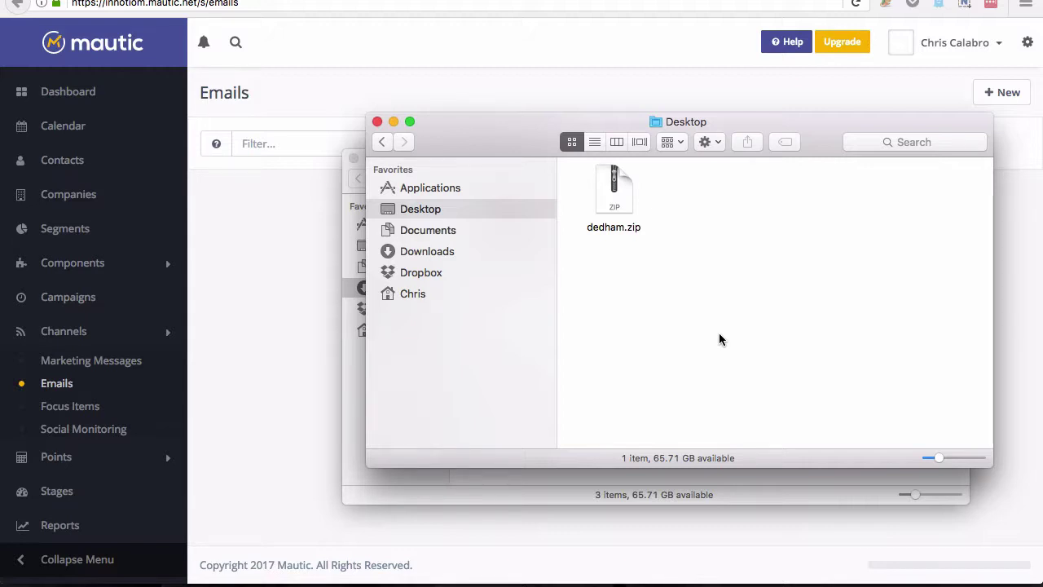
- Select the dedham.zip archive on the Finder Desktop
{"action": "left_click", "coordinate": [617, 205]}
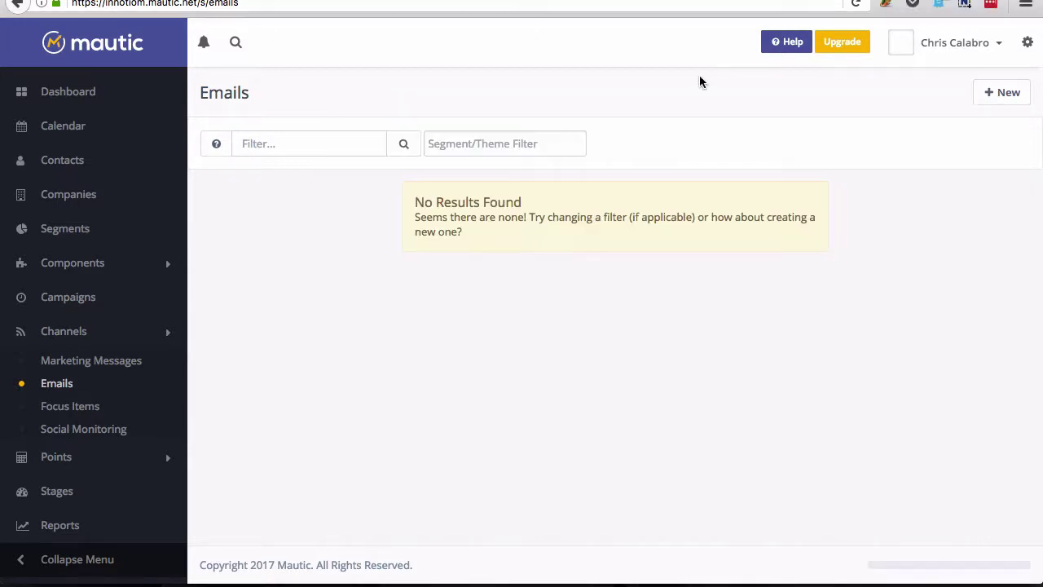
- Upload and install the Dedham theme from dedham.zip under Settings > Themes
{"action": "left_click", "coordinate": [1024, 44]}
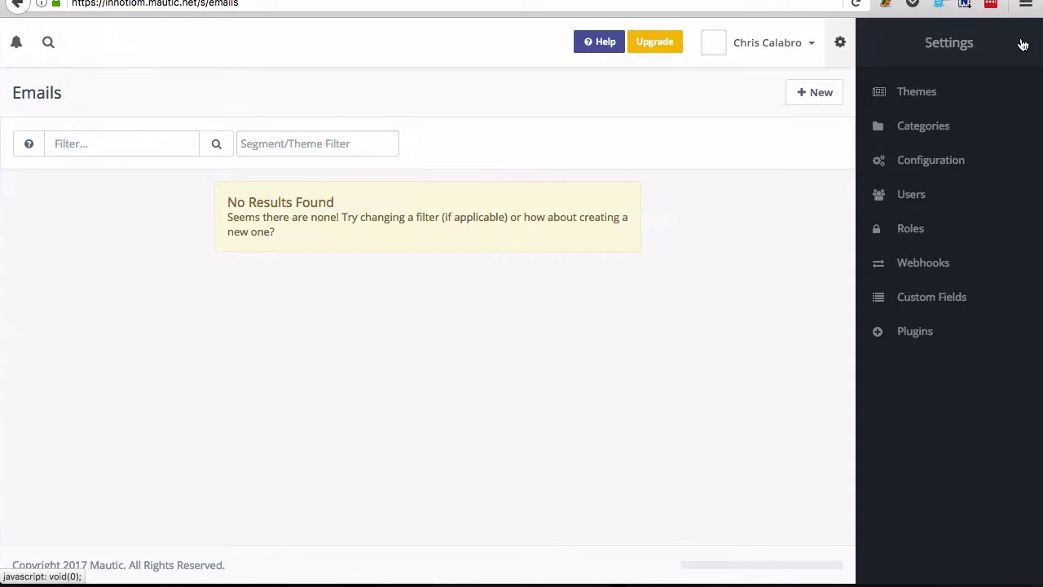
{"action": "left_click", "coordinate": [914, 93]}
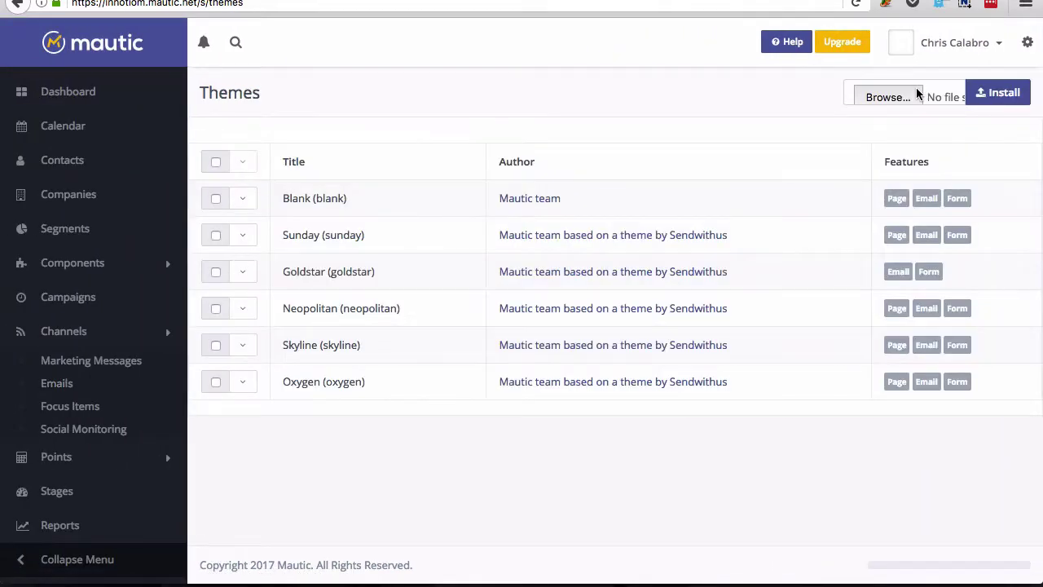
{"action": "left_click", "coordinate": [918, 95]}
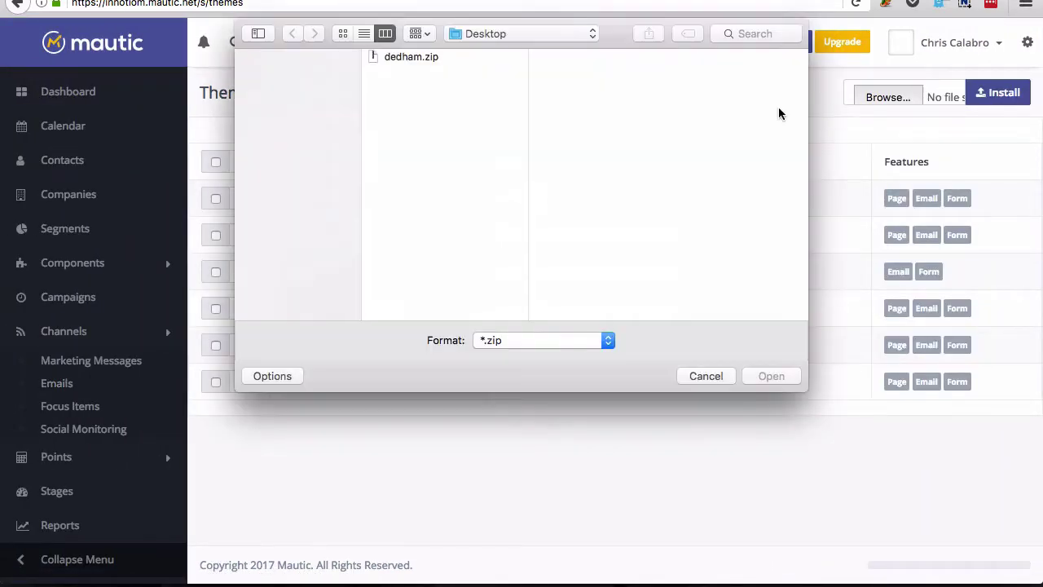
{"action": "left_click", "coordinate": [461, 58]}
{"action": "left_click", "coordinate": [768, 379]}
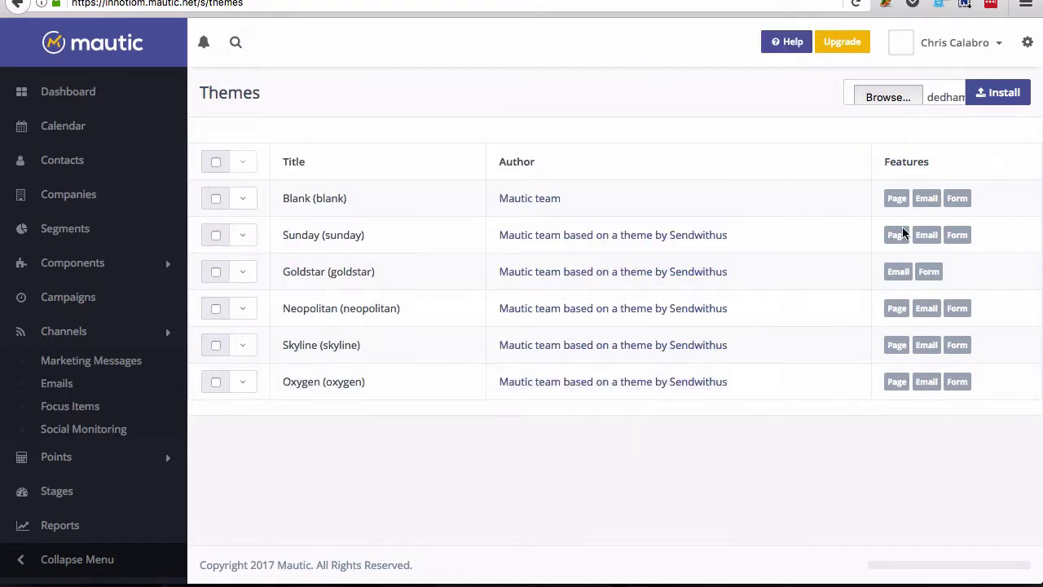
{"action": "left_click", "coordinate": [992, 93]}
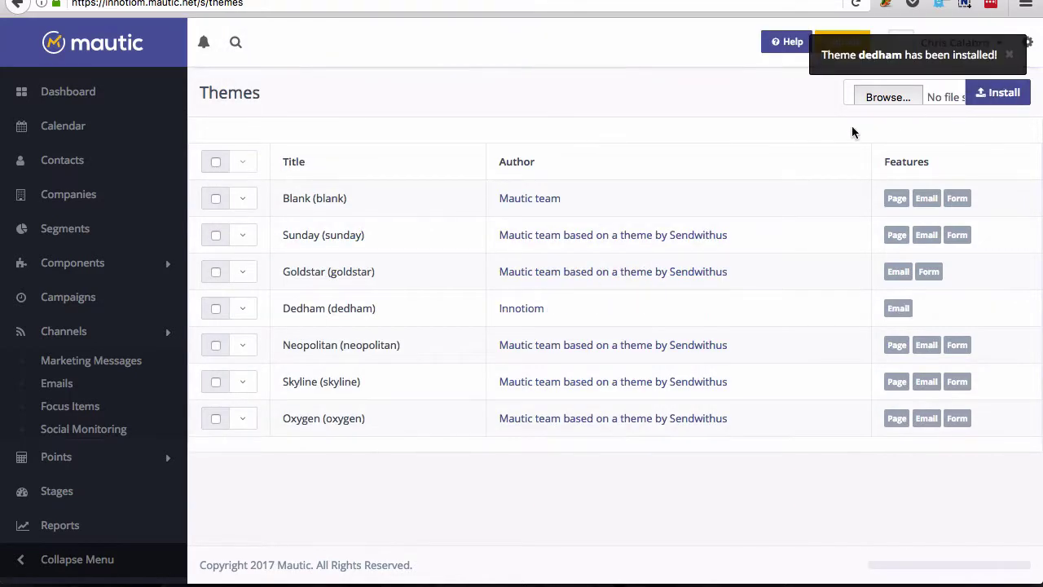
- Check the newly listed Dedham theme, then go back to the Emails list
{"action": "left_click_drag", "start_coordinate": [376, 313], "coordinate": [272, 319]}
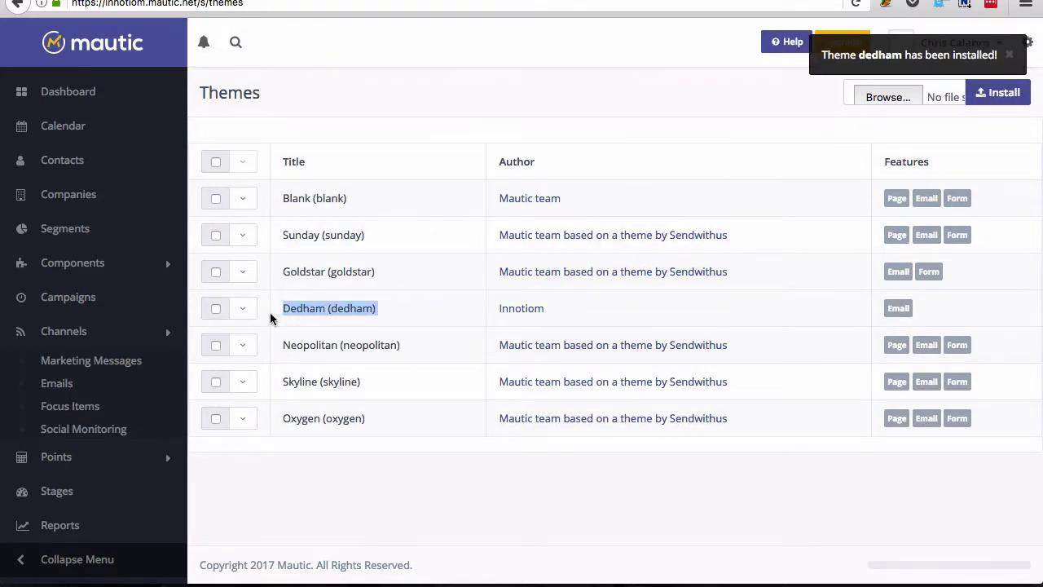
{"action": "left_click", "coordinate": [921, 314]}
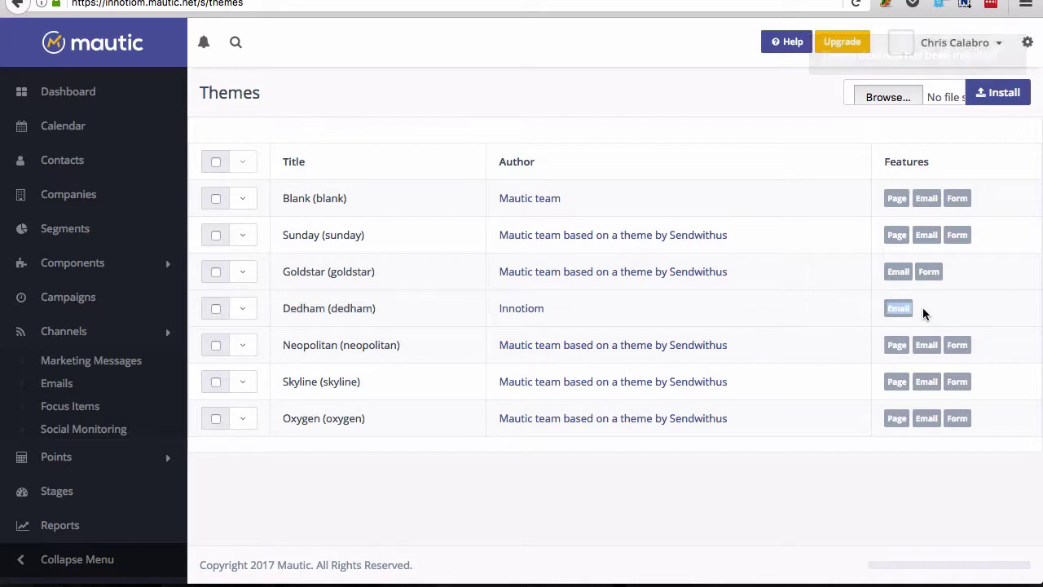
{"action": "left_click", "coordinate": [88, 386]}
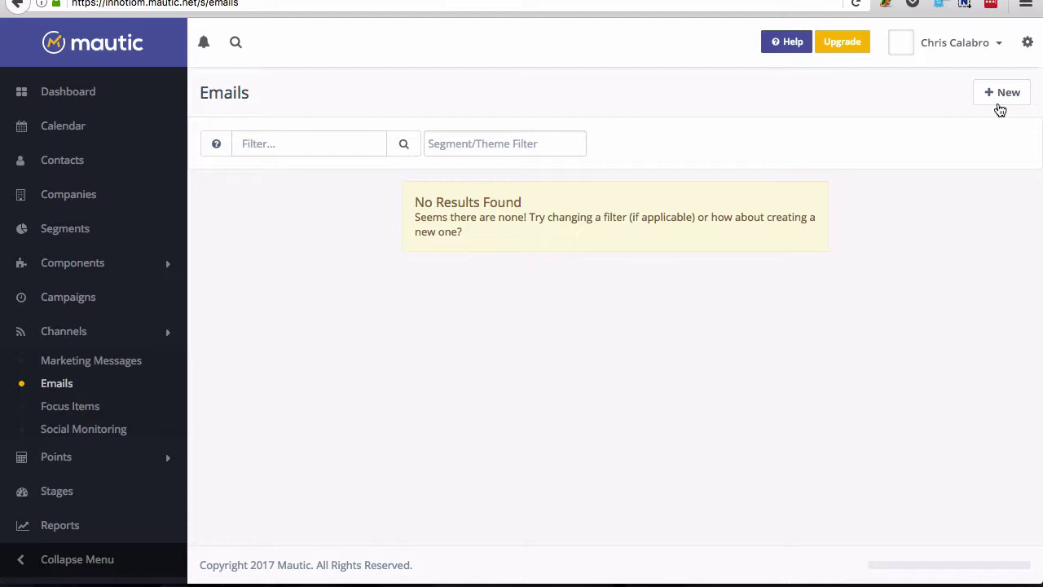
- Create a new segment email with the Dedham theme and open it in the Builder
{"action": "left_click", "coordinate": [1003, 104]}
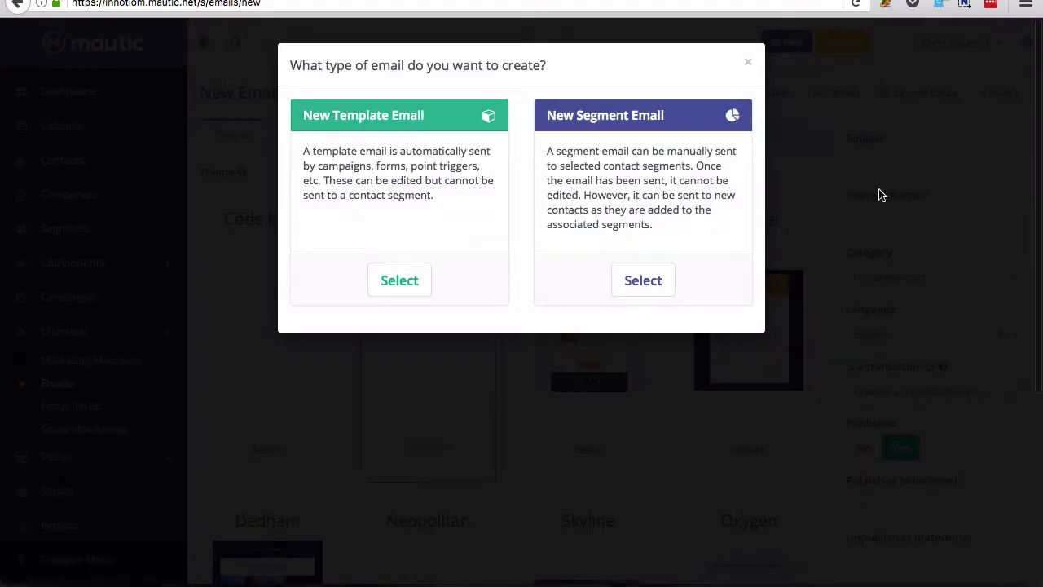
{"action": "left_click", "coordinate": [621, 292]}
{"action": "scroll", "coordinate": [625, 291], "scroll_direction": "down", "scroll_amount": 1}
{"action": "scroll", "coordinate": [625, 292], "scroll_direction": "down", "scroll_amount": 3}
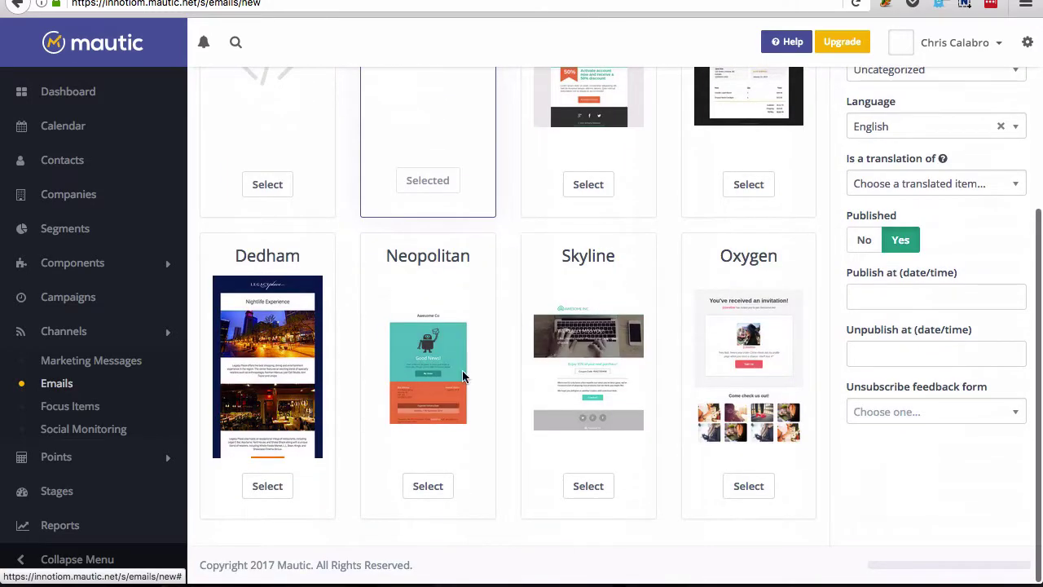
{"action": "left_click", "coordinate": [269, 484]}
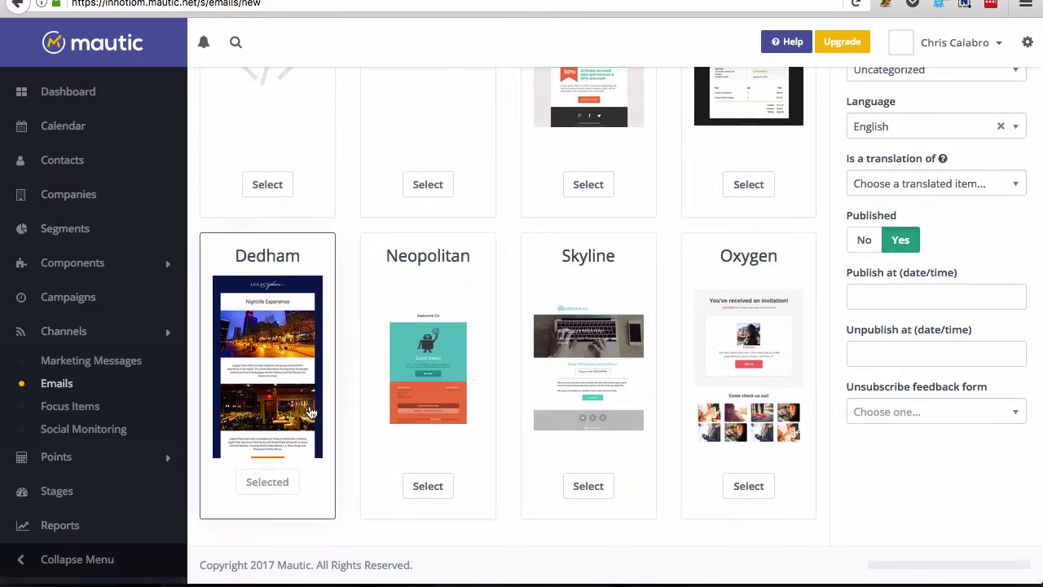
{"action": "scroll", "coordinate": [269, 398], "scroll_direction": "up", "scroll_amount": 3}
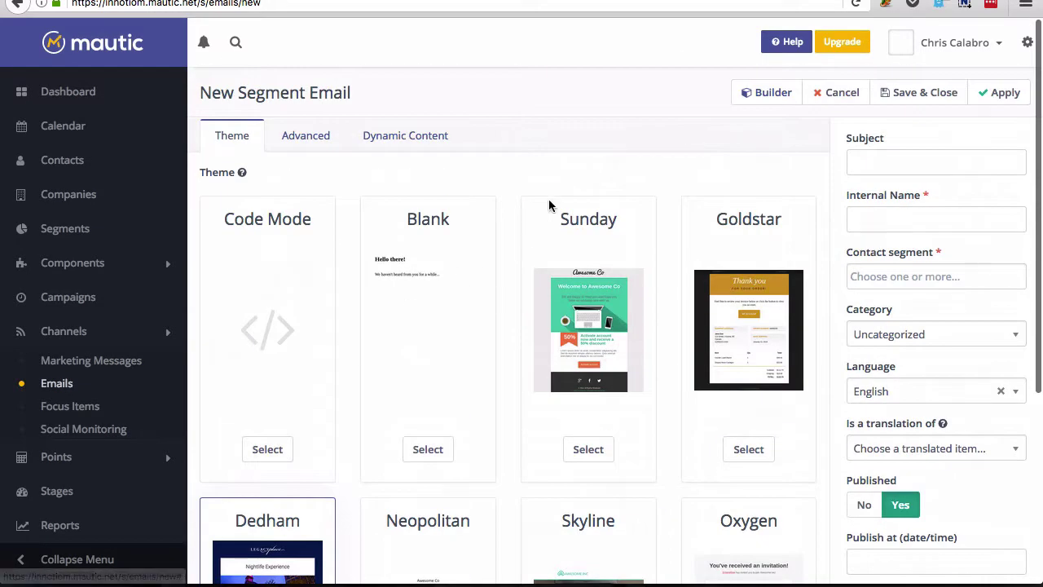
{"action": "left_click", "coordinate": [758, 94]}
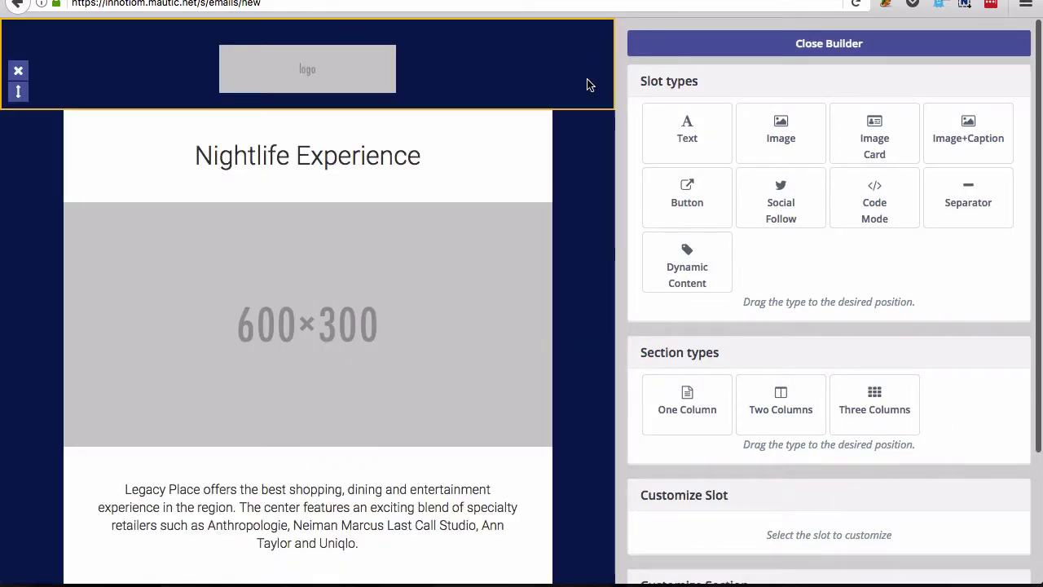
- Scroll the Dedham preview from logo to footer, then to the header's Customize Section settings
{"action": "scroll", "coordinate": [589, 178], "scroll_direction": "down", "scroll_amount": 5}
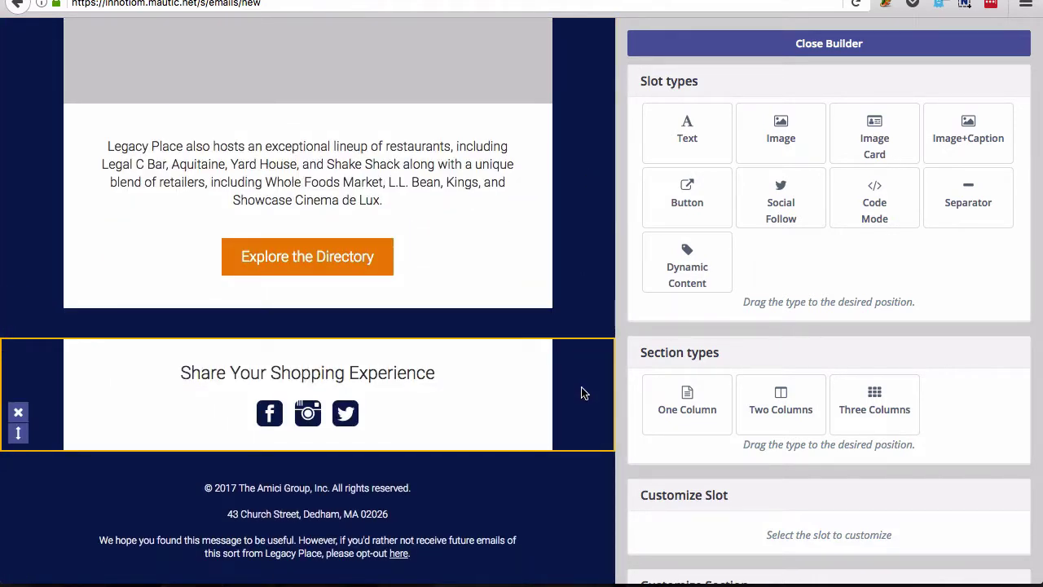
{"action": "scroll", "coordinate": [581, 489], "scroll_direction": "up", "scroll_amount": 6}
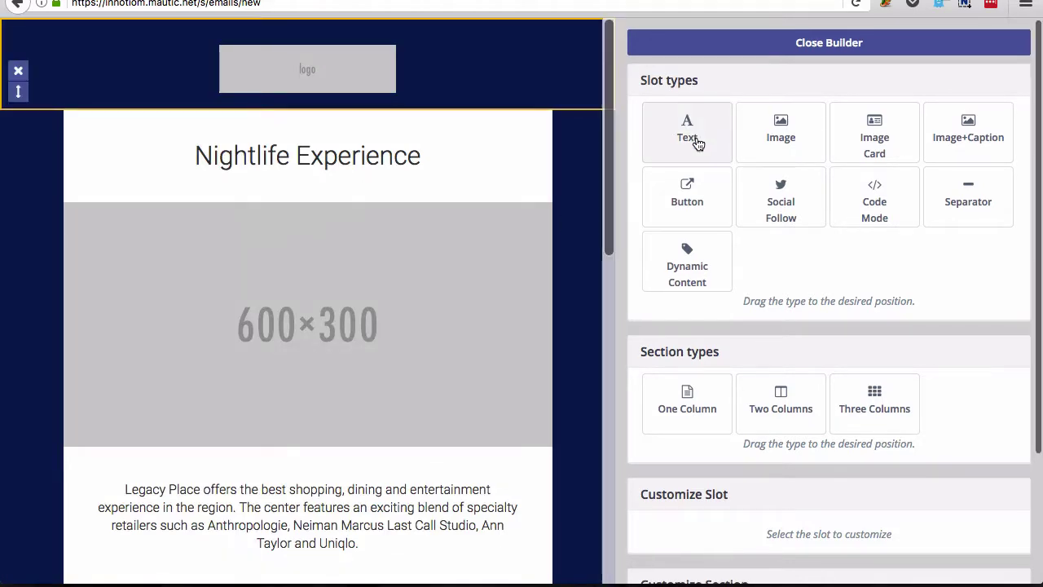
{"action": "scroll", "coordinate": [695, 187], "scroll_direction": "down", "scroll_amount": 3}
- Set the header's content and wrapper backgrounds to navy 051b4c, replacing the trial 6f83b0
{"action": "left_click", "coordinate": [702, 479]}
{"action": "key", "text": "ctrl+c"}
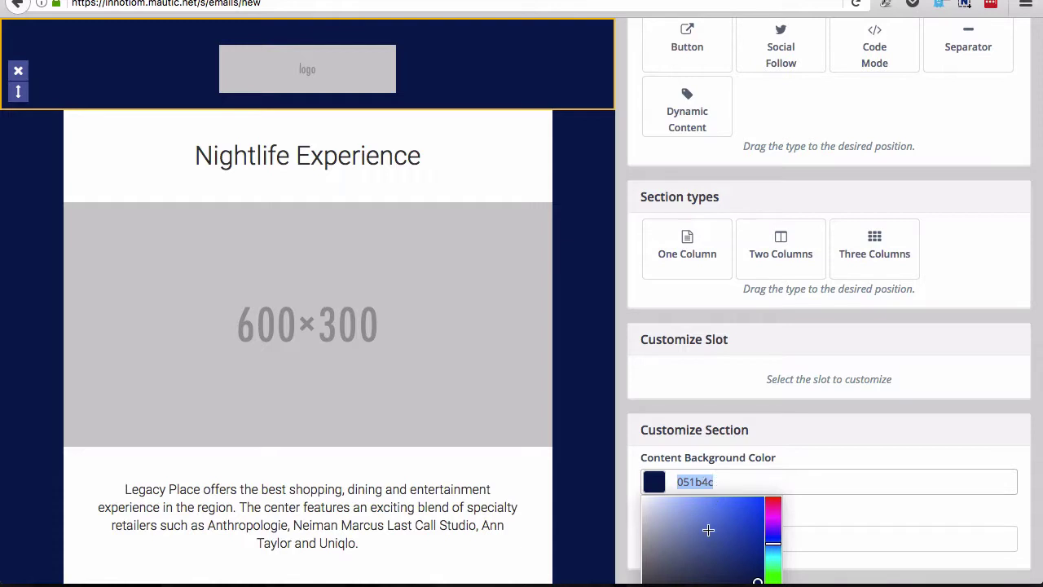
{"action": "left_click_drag", "start_coordinate": [701, 528], "coordinate": [642, 461]}
{"action": "left_click", "coordinate": [844, 543]}
{"action": "scroll", "coordinate": [831, 549], "scroll_direction": "down", "scroll_amount": 1}
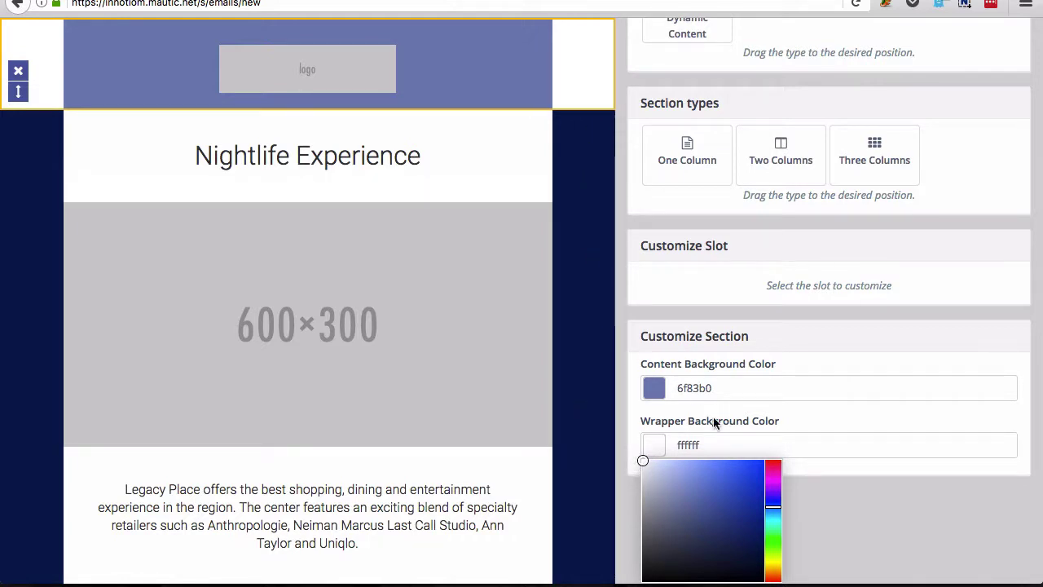
{"action": "double_click", "coordinate": [684, 444]}
{"action": "type", "text": "0b1f4c"}
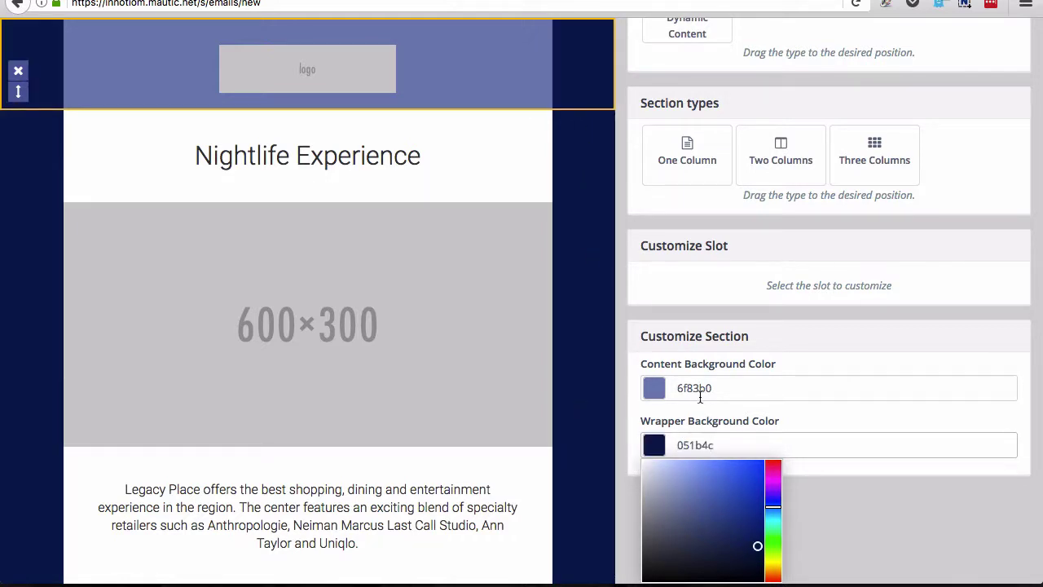
{"action": "left_click", "coordinate": [698, 396]}
{"action": "double_click", "coordinate": [697, 481]}
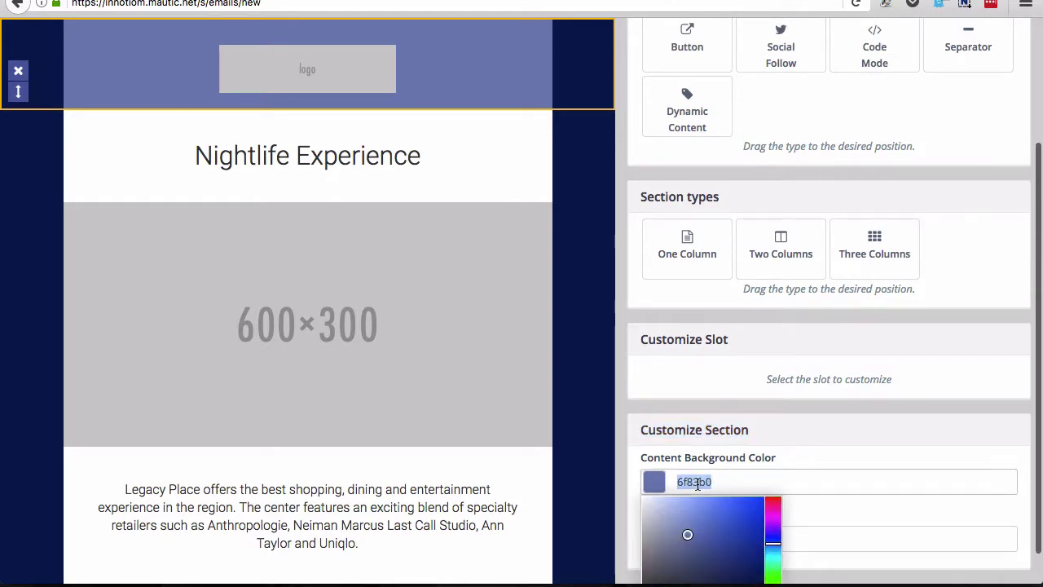
{"action": "key", "text": "ctrl+v"}
{"action": "left_click", "coordinate": [792, 438]}
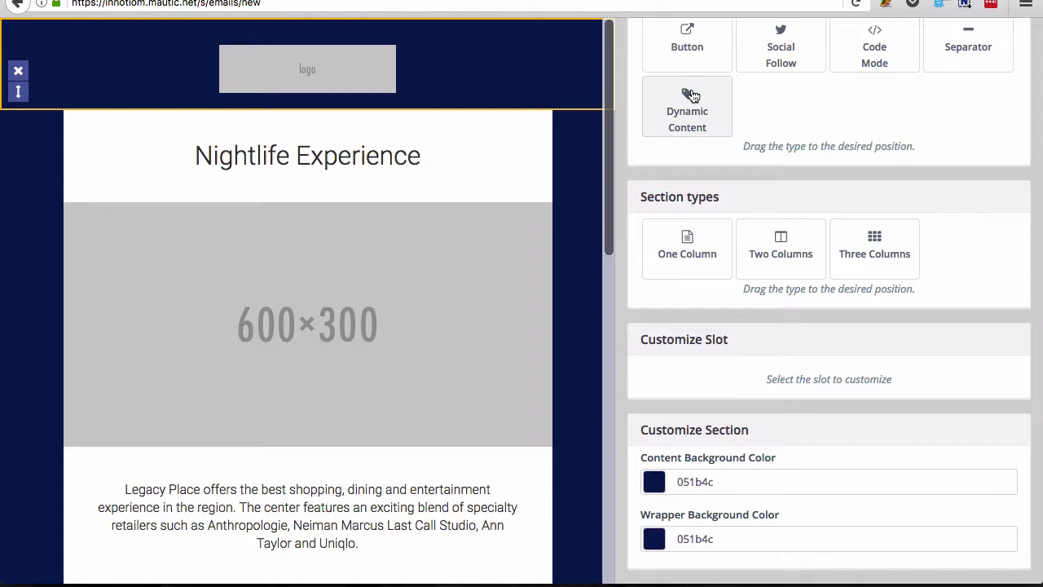
{"action": "scroll", "coordinate": [688, 98], "scroll_direction": "up", "scroll_amount": 4}
{"action": "left_click", "coordinate": [346, 75]}
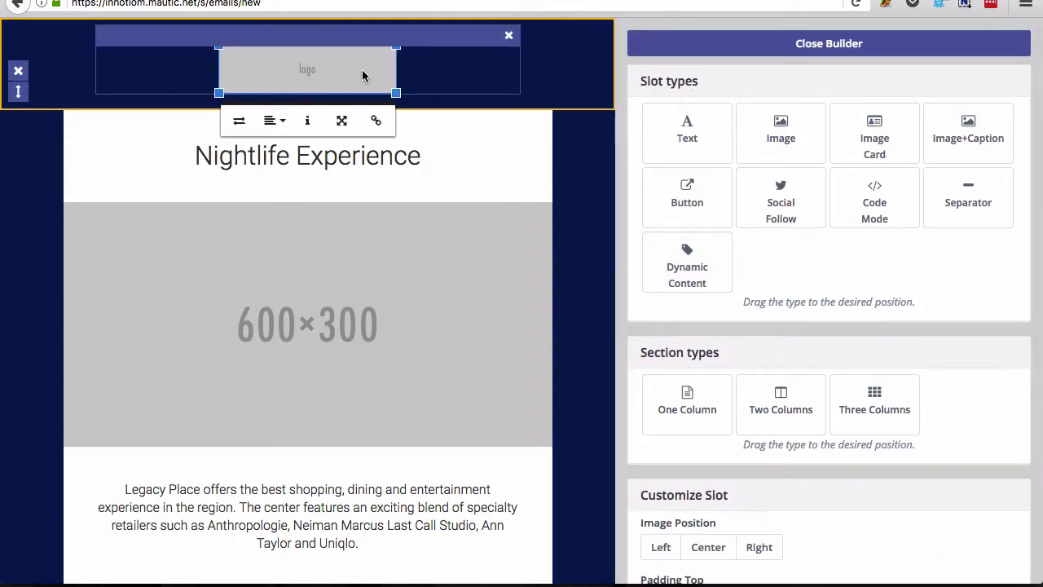
{"action": "left_click", "coordinate": [543, 84]}
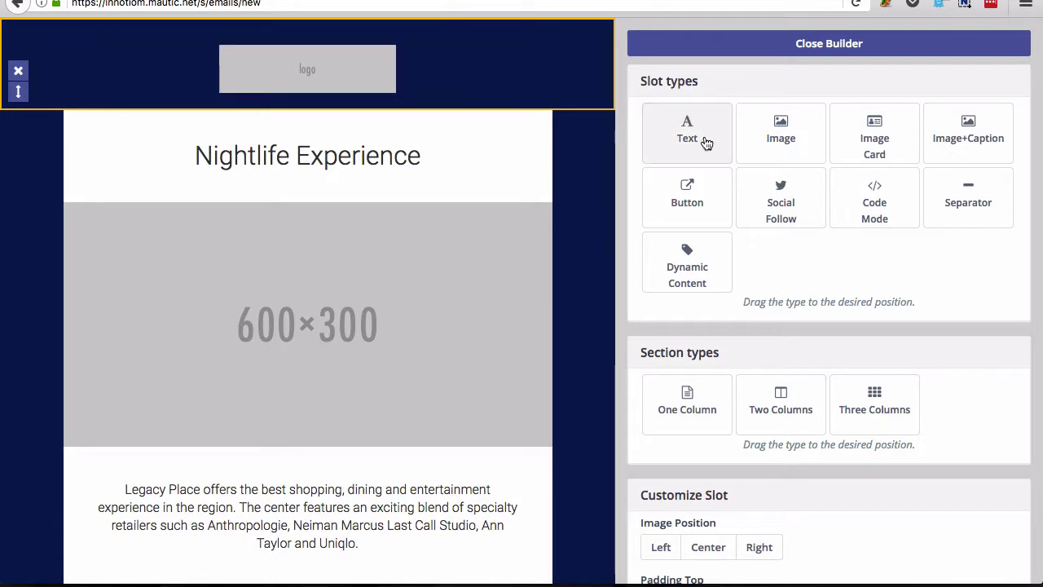
{"action": "left_click_drag", "start_coordinate": [708, 212], "coordinate": [356, 100]}
{"action": "left_click_drag", "start_coordinate": [326, 142], "coordinate": [330, 191]}
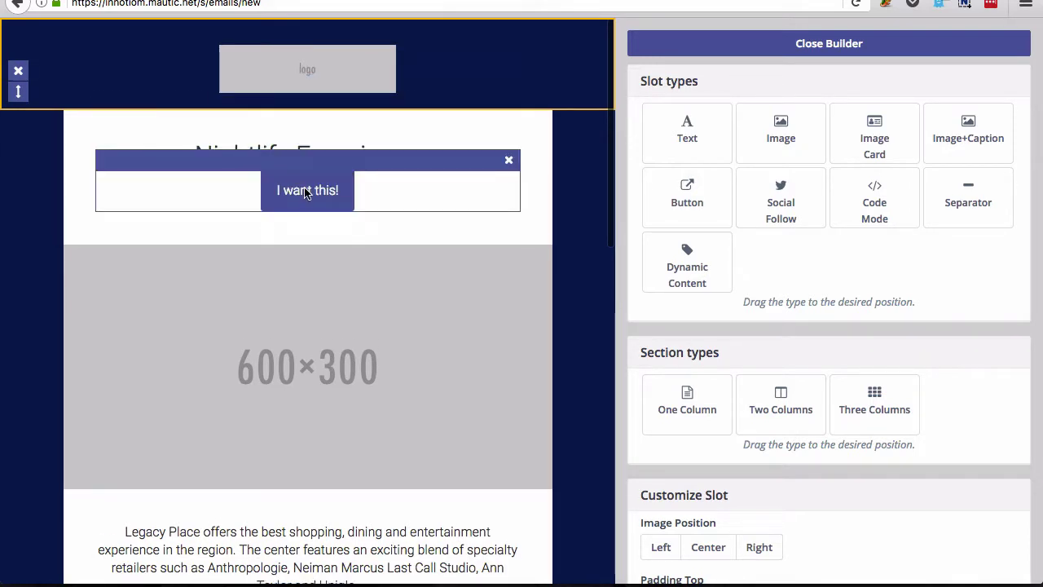
{"action": "scroll", "coordinate": [309, 193], "scroll_direction": "down", "scroll_amount": 4}
{"action": "scroll", "coordinate": [298, 140], "scroll_direction": "up", "scroll_amount": 2}
{"action": "left_click_drag", "start_coordinate": [273, 93], "coordinate": [219, 450]}
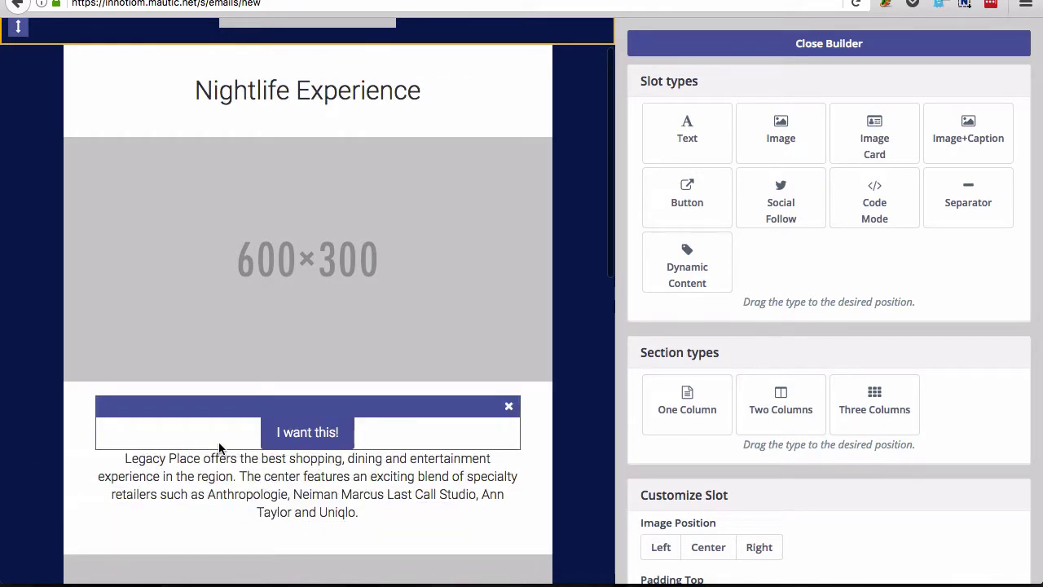
{"action": "left_click", "coordinate": [509, 409]}
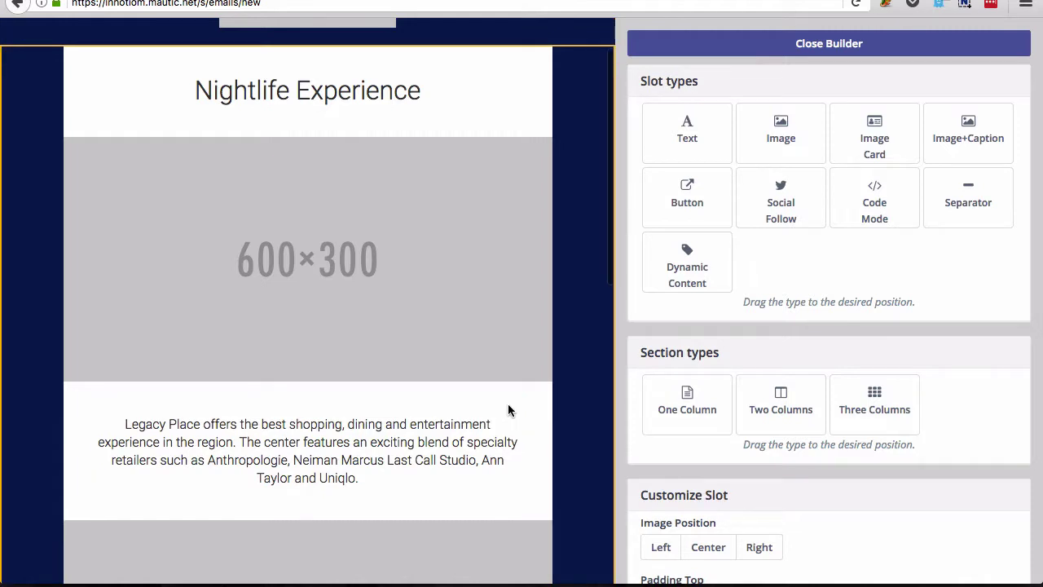
{"action": "scroll", "coordinate": [507, 410], "scroll_direction": "up", "scroll_amount": 2}
- Upload logo.png from Downloads into the header's logo slot
{"action": "left_click", "coordinate": [297, 61]}
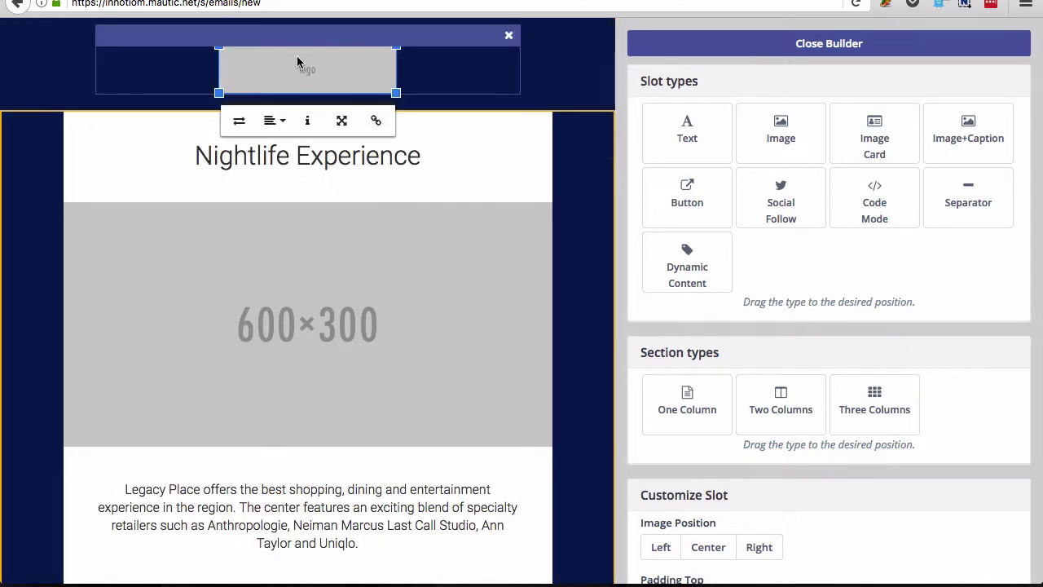
{"action": "left_click", "coordinate": [238, 120]}
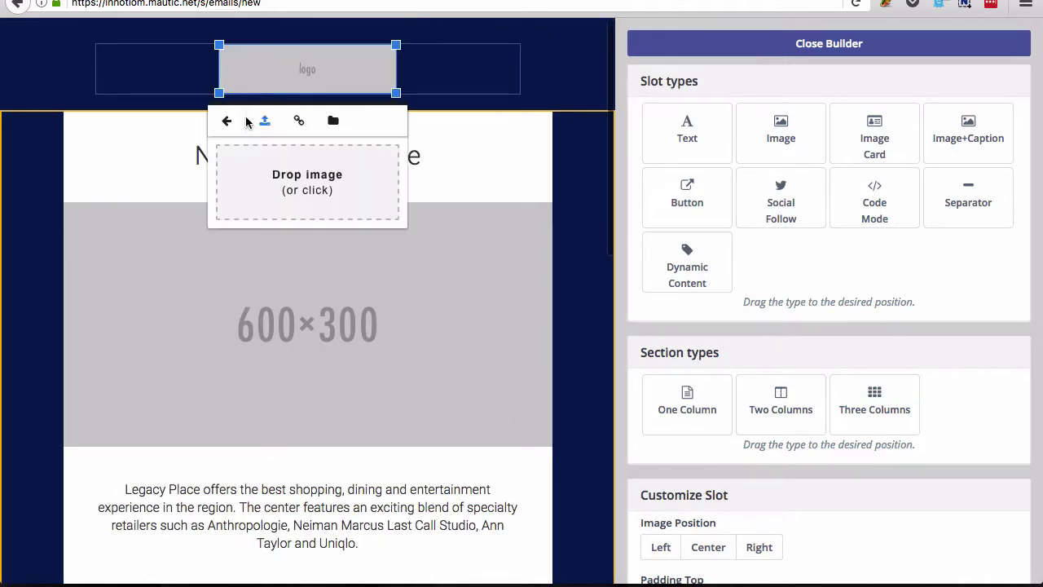
{"action": "key", "text": "super+Tab"}
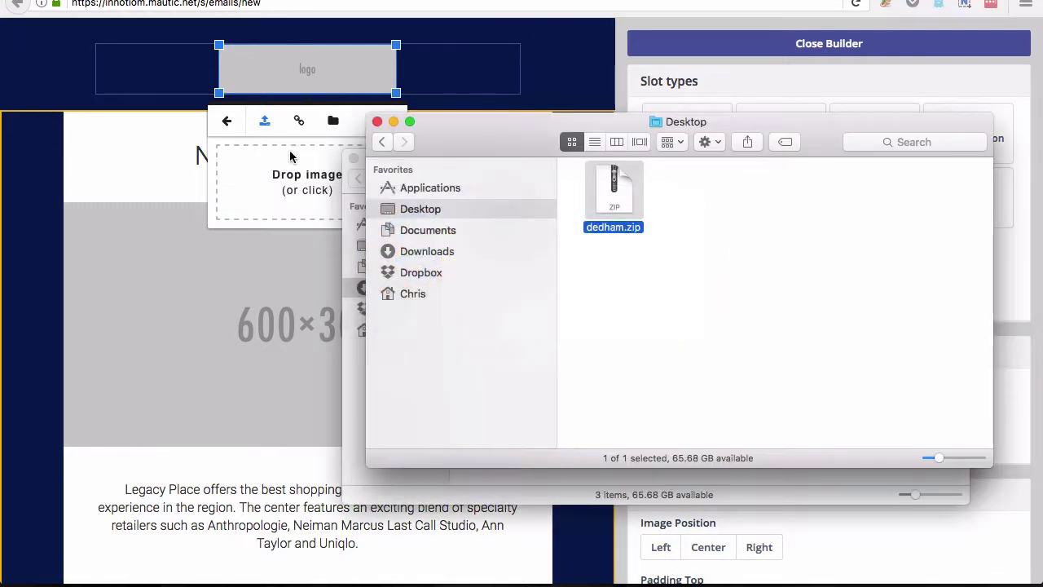
{"action": "left_click", "coordinate": [606, 488]}
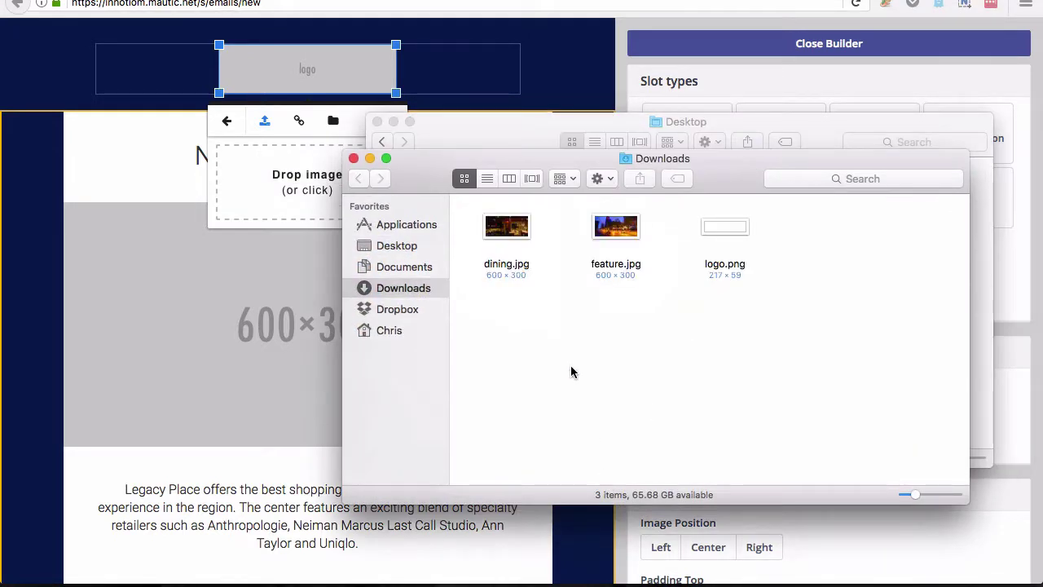
{"action": "left_click_drag", "start_coordinate": [717, 238], "coordinate": [294, 176]}
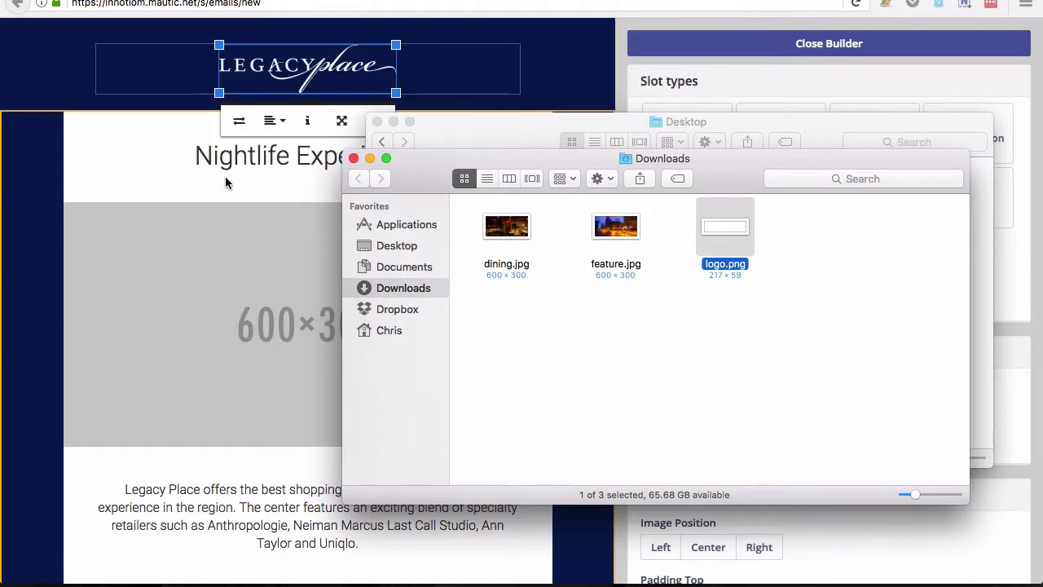
{"action": "left_click", "coordinate": [225, 179]}
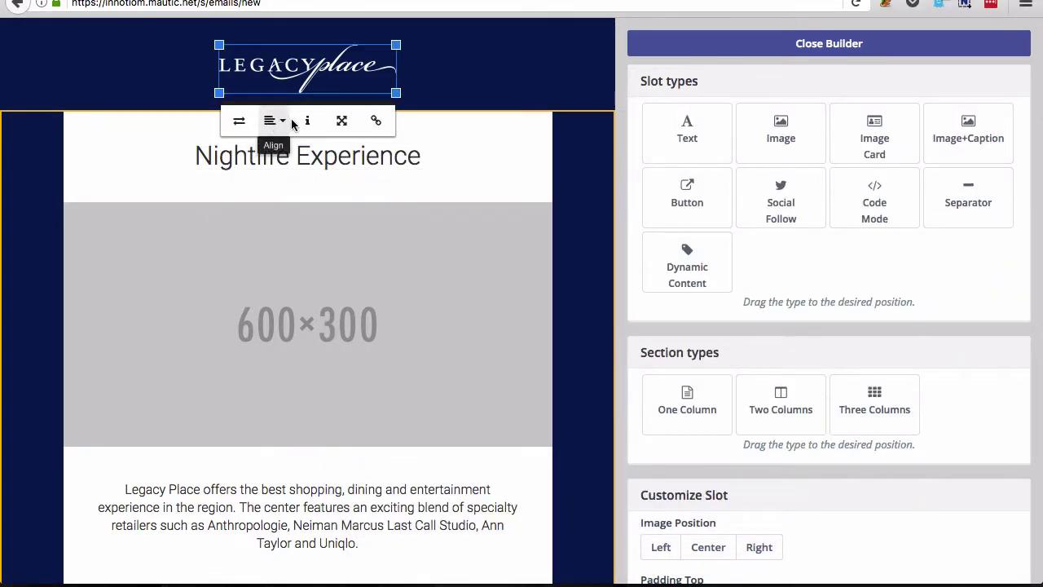
- Center the Legacy Place logo in the header, leaving it without a link
{"action": "left_click", "coordinate": [376, 122]}
{"action": "left_click", "coordinate": [230, 119]}
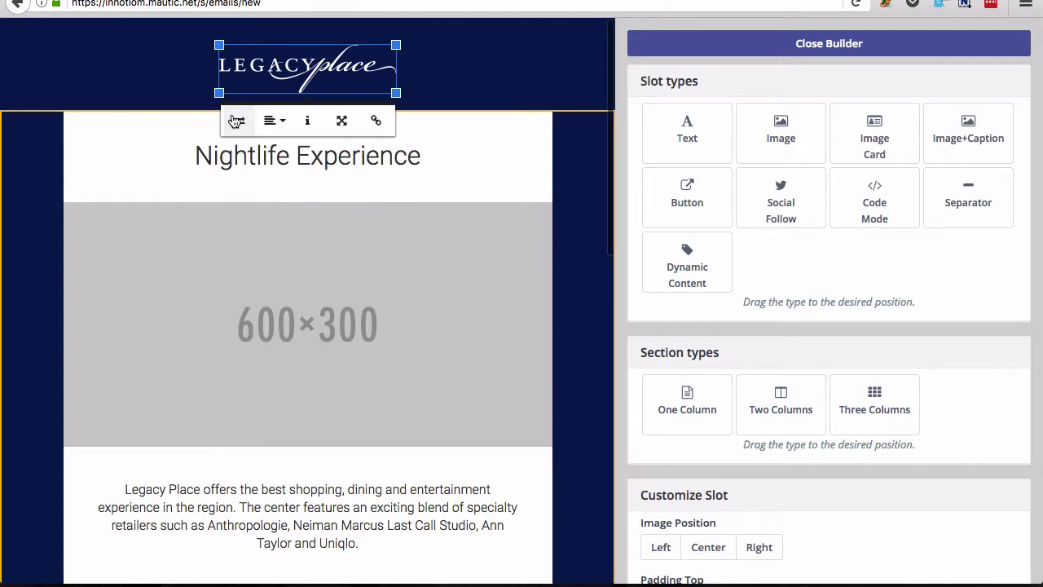
{"action": "left_click", "coordinate": [272, 122]}
{"action": "left_click", "coordinate": [273, 148]}
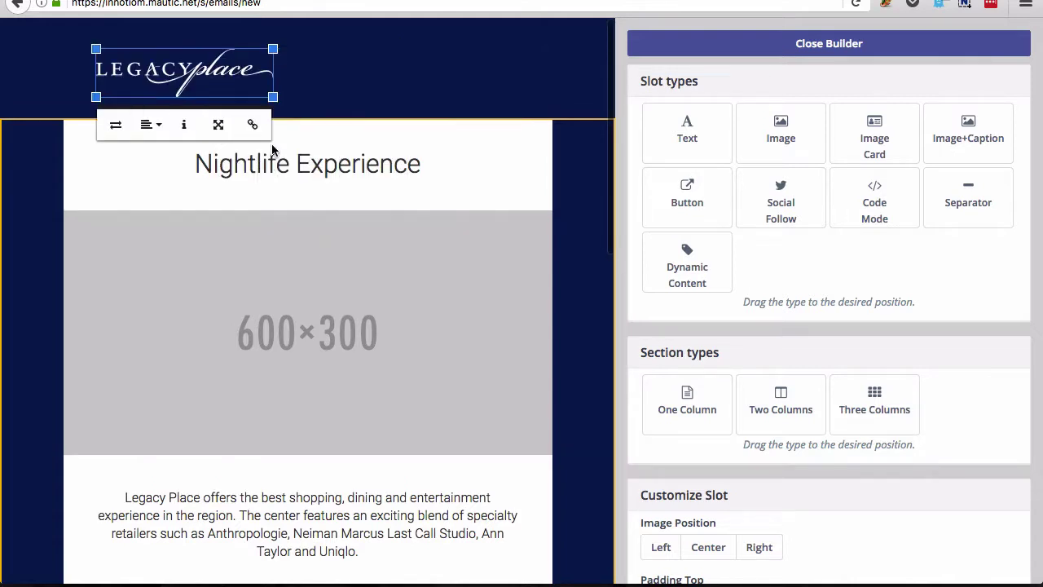
{"action": "left_click", "coordinate": [152, 124]}
{"action": "left_click", "coordinate": [160, 176]}
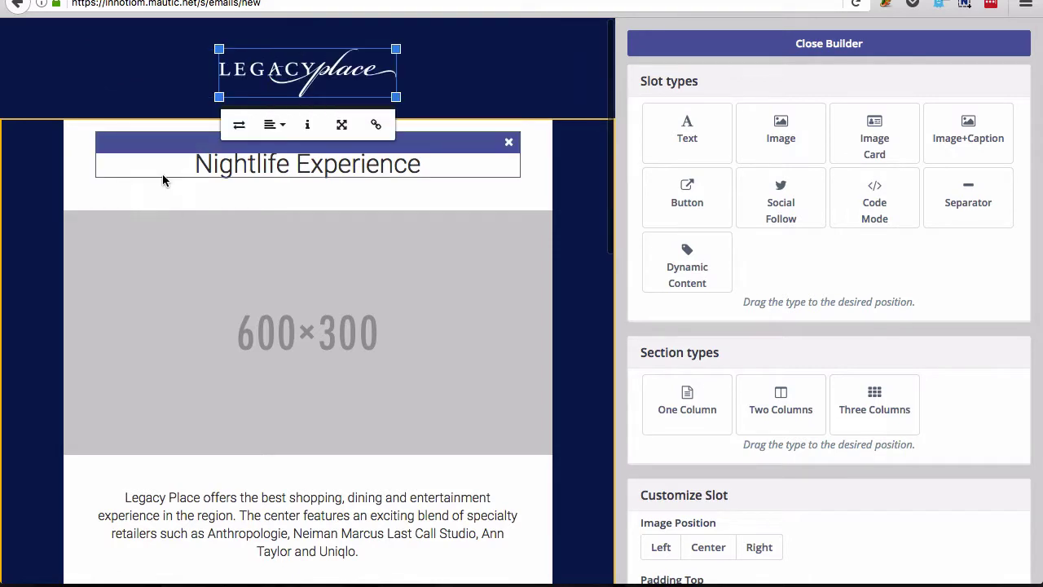
{"action": "left_click", "coordinate": [312, 133]}
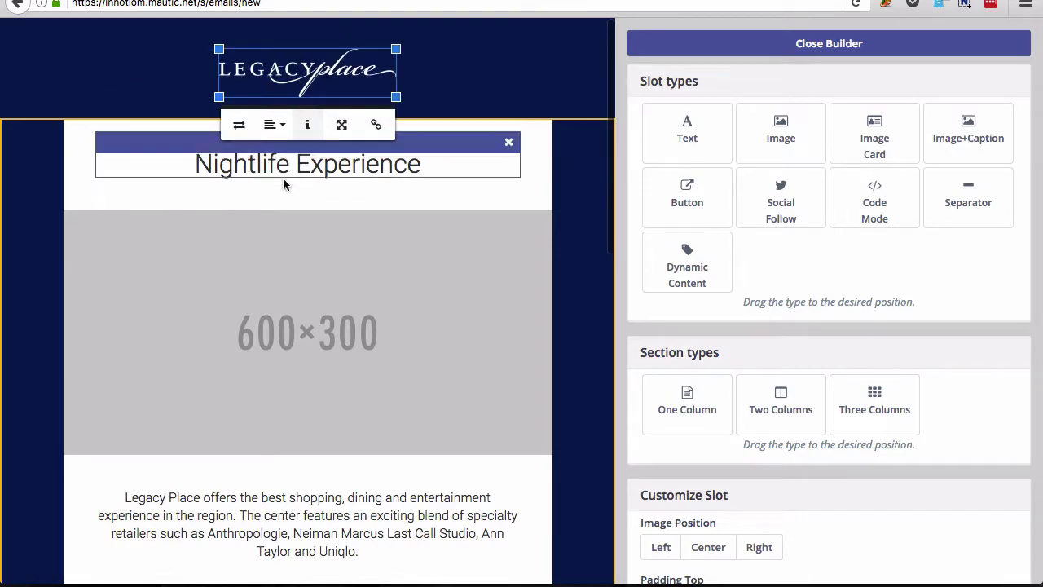
{"action": "left_click", "coordinate": [128, 187]}
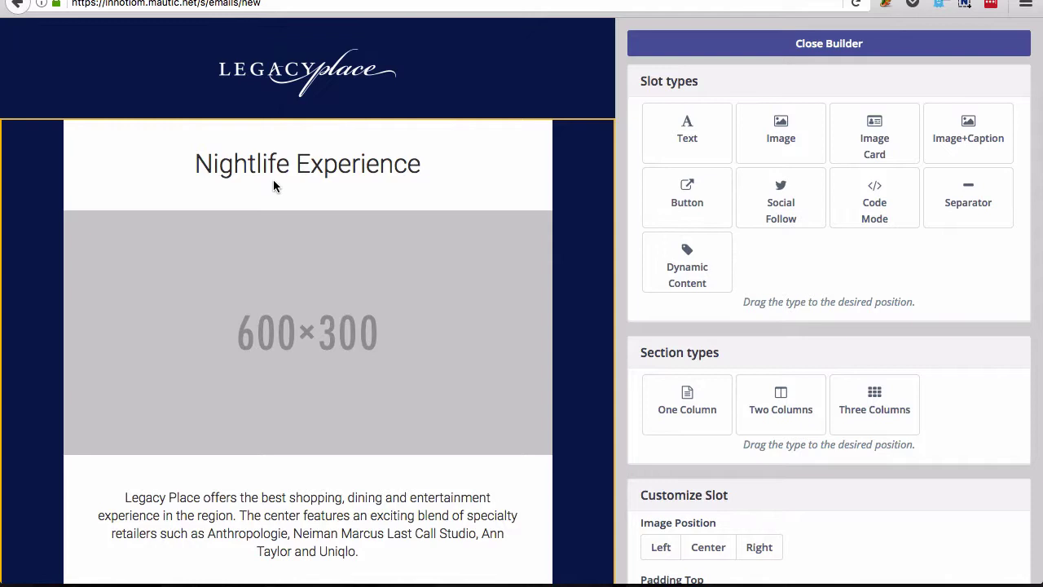
- Replace 'Nightlife' in the headline with 'Super Awesome'
{"action": "scroll", "coordinate": [226, 167], "scroll_direction": "down", "scroll_amount": 2}
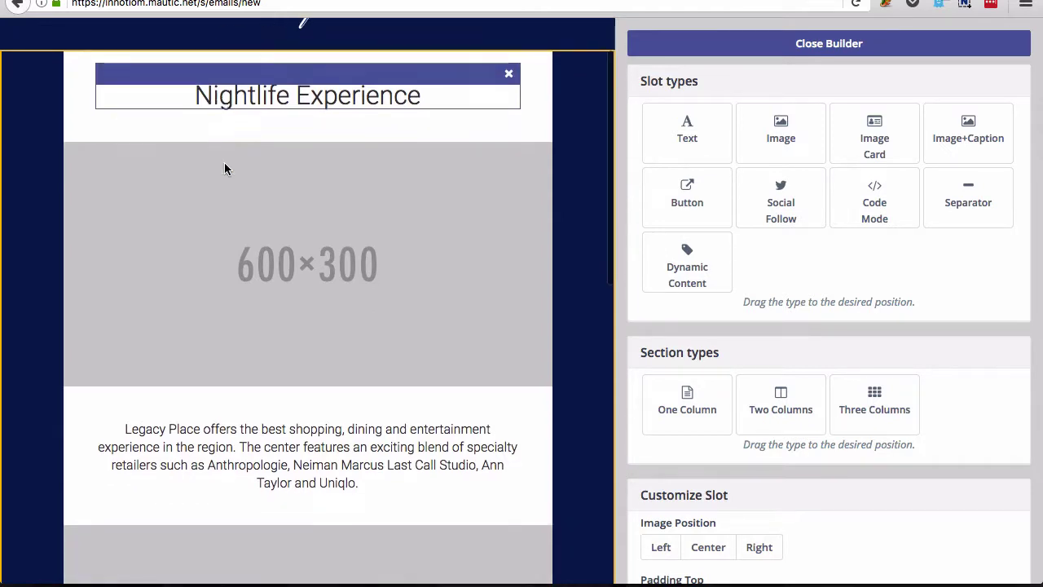
{"action": "left_click", "coordinate": [261, 93]}
{"action": "scroll", "coordinate": [831, 245], "scroll_direction": "down", "scroll_amount": 5}
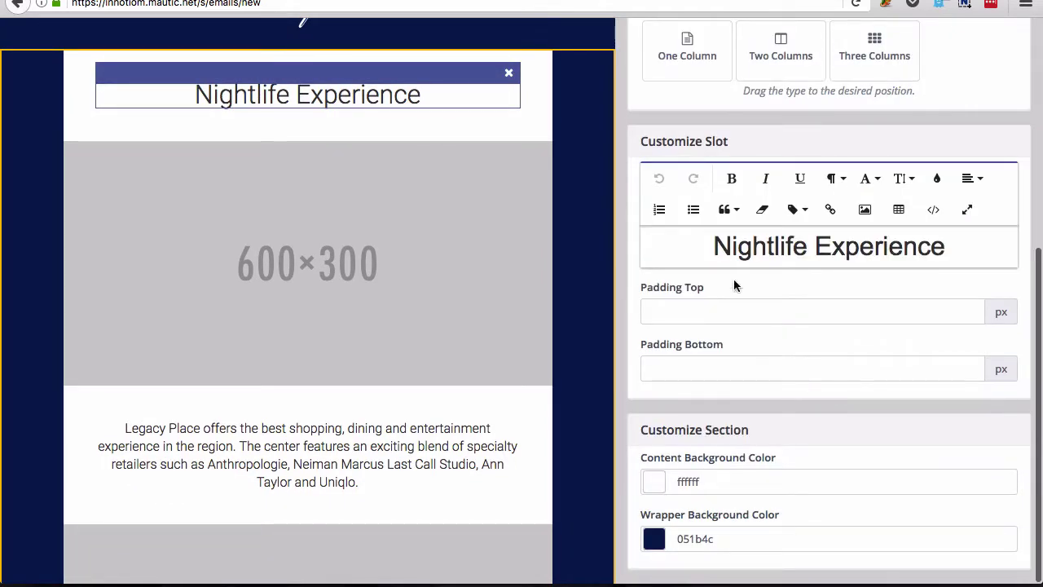
{"action": "left_click_drag", "start_coordinate": [715, 248], "coordinate": [805, 254]}
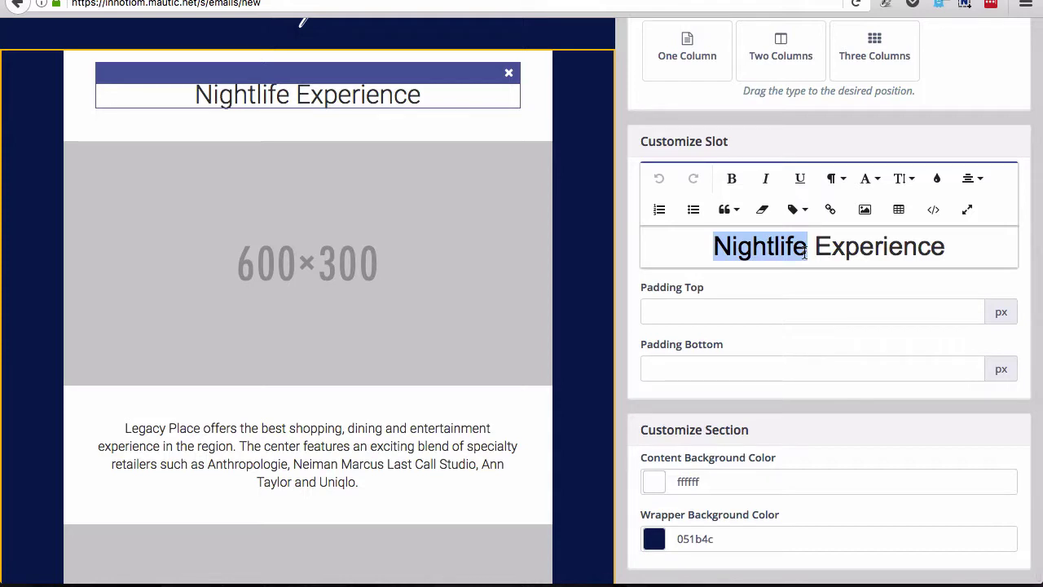
{"action": "type", "text": "Super Awesome"}
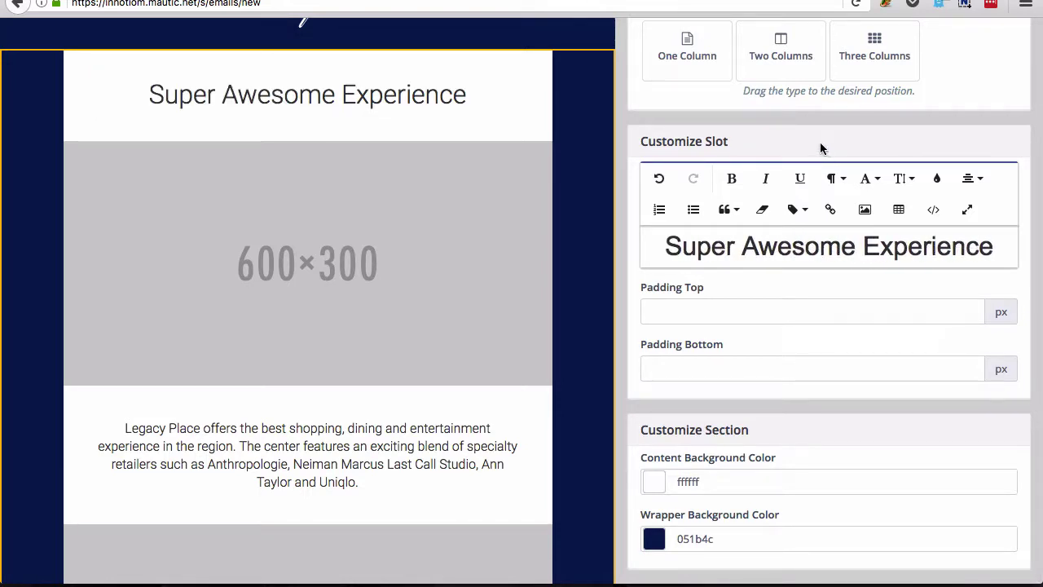
{"action": "scroll", "coordinate": [776, 154], "scroll_direction": "up", "scroll_amount": 5}
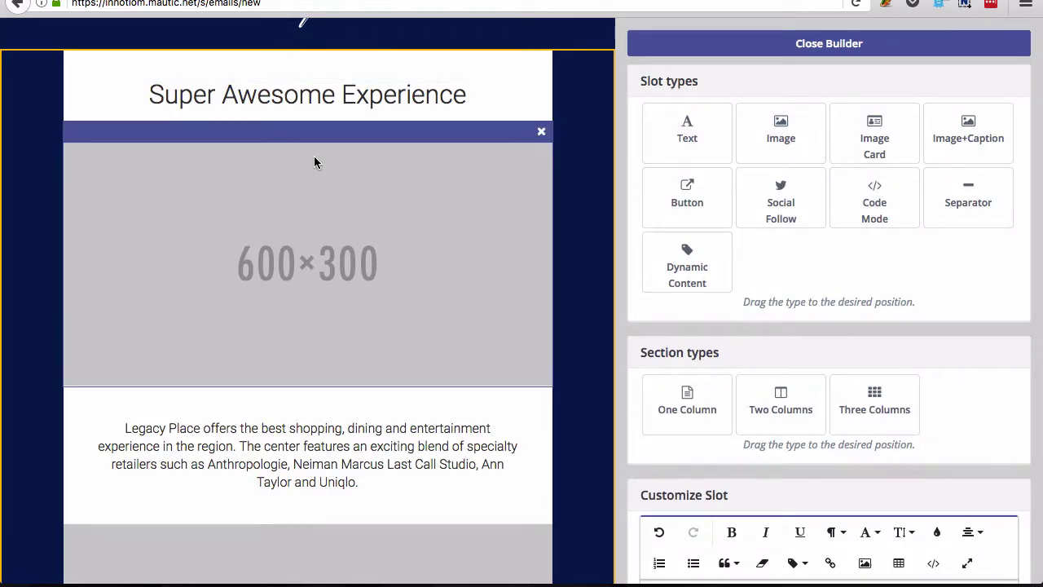
- Color the whole Super Awesome Experience headline purple
{"action": "scroll", "coordinate": [315, 162], "scroll_direction": "down", "scroll_amount": 1}
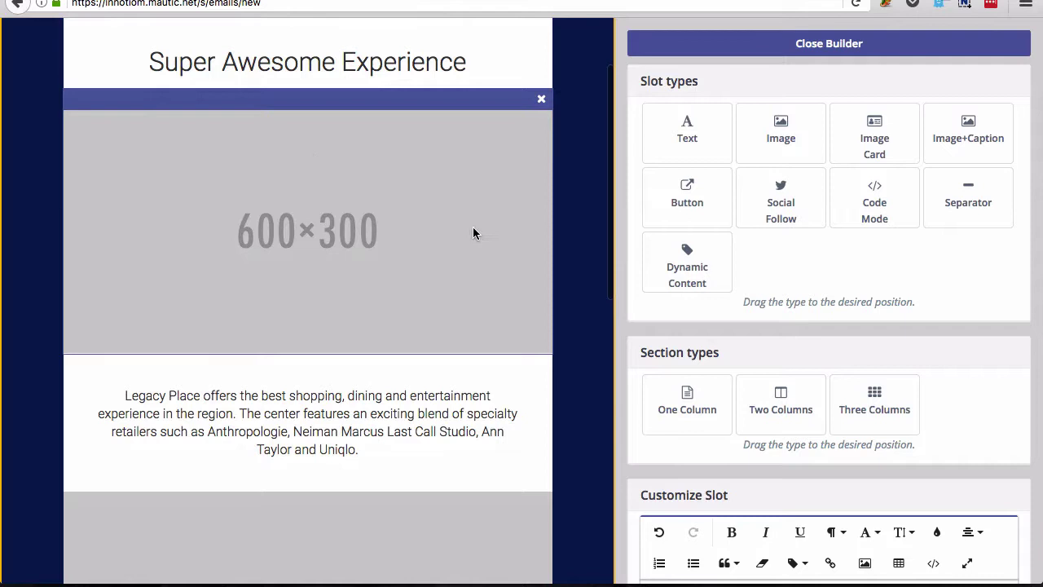
{"action": "scroll", "coordinate": [723, 308], "scroll_direction": "down", "scroll_amount": 5}
{"action": "left_click_drag", "start_coordinate": [661, 266], "coordinate": [1010, 259]}
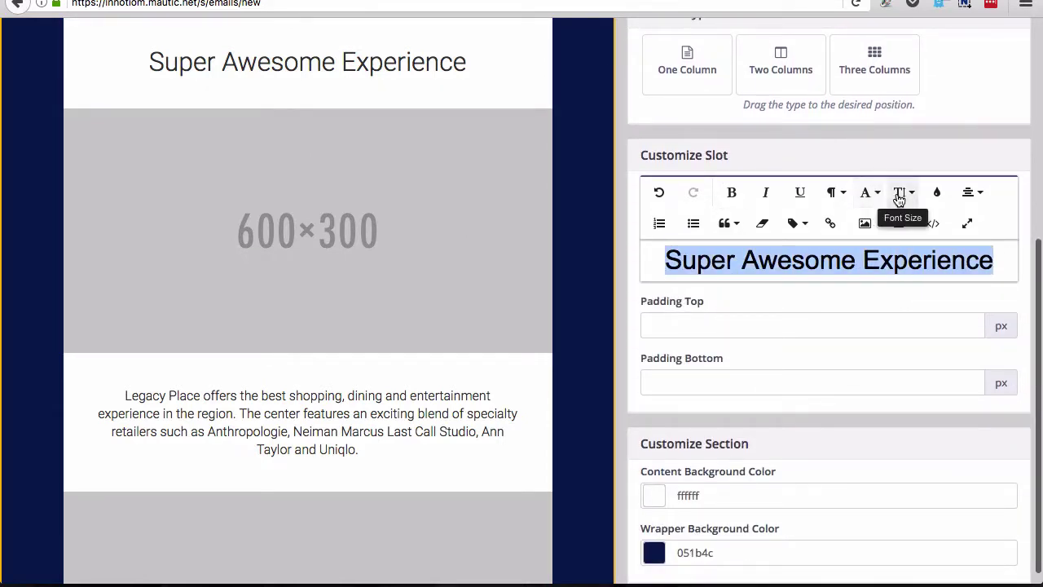
{"action": "left_click", "coordinate": [928, 196]}
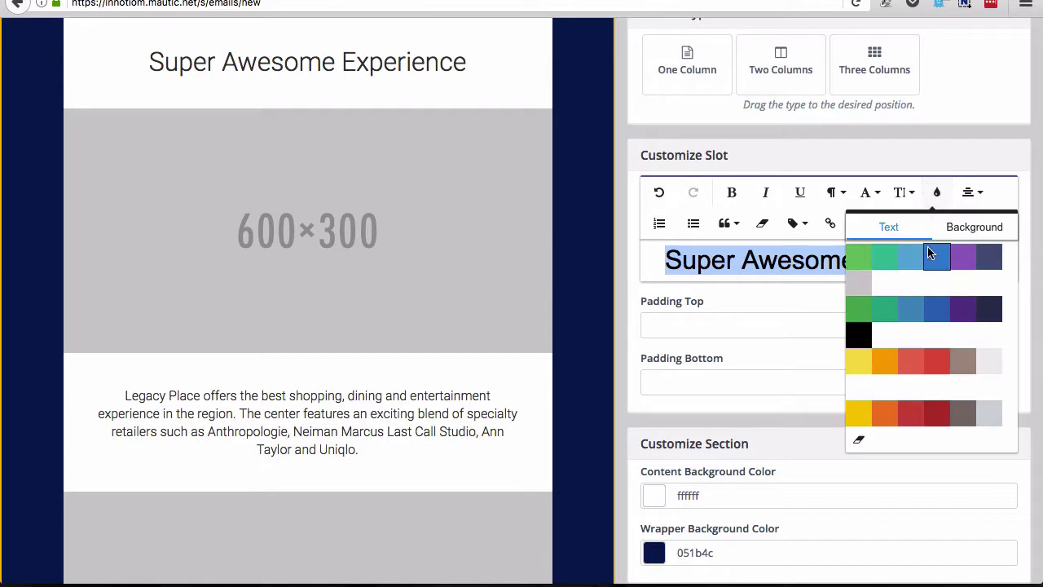
{"action": "left_click", "coordinate": [961, 261]}
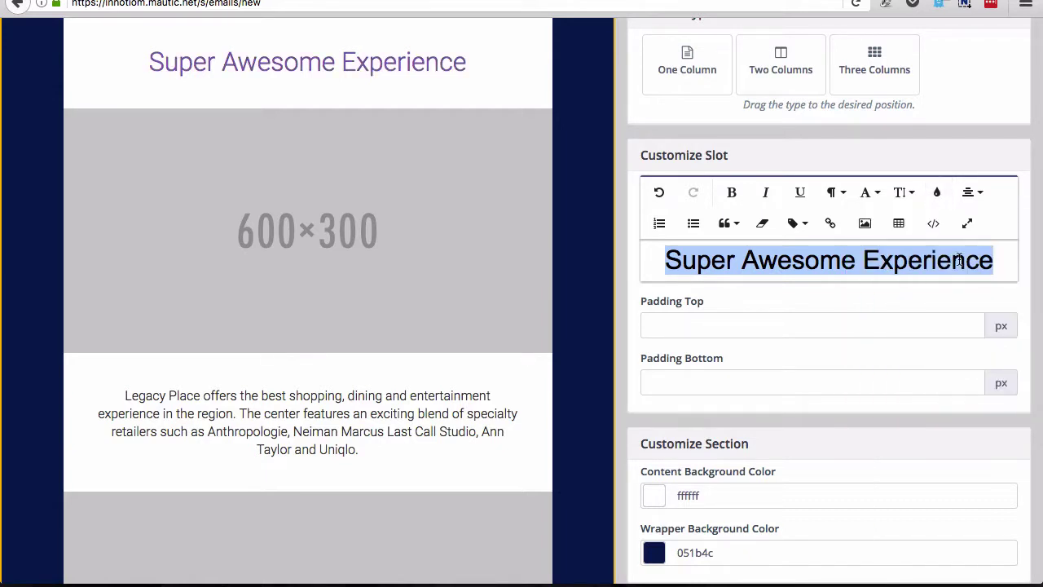
- Swap the first 600×300 placeholder for feature.jpg uploaded from the Downloads folder
{"action": "left_click", "coordinate": [431, 233]}
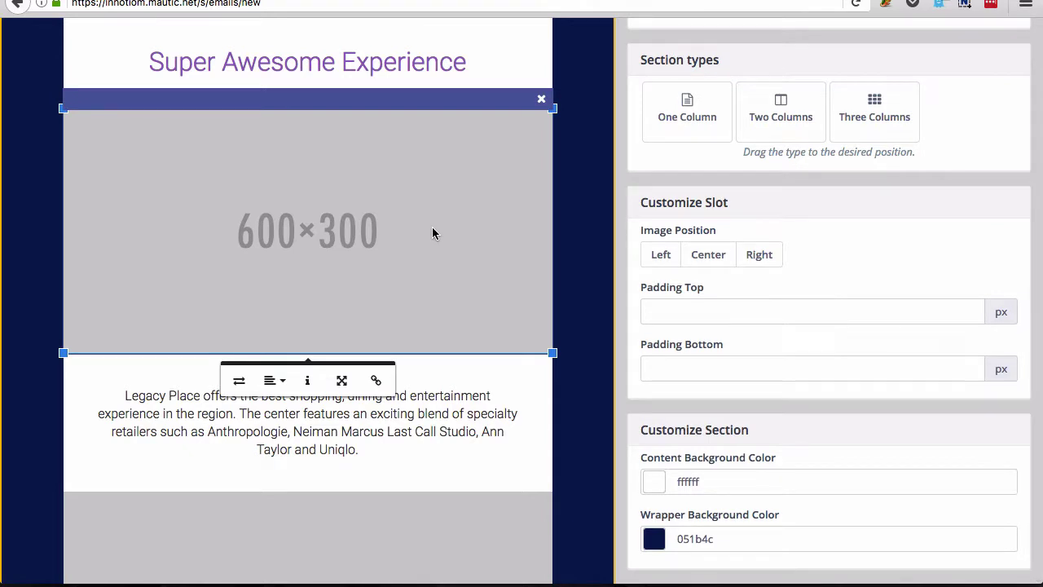
{"action": "scroll", "coordinate": [432, 233], "scroll_direction": "down", "scroll_amount": 1}
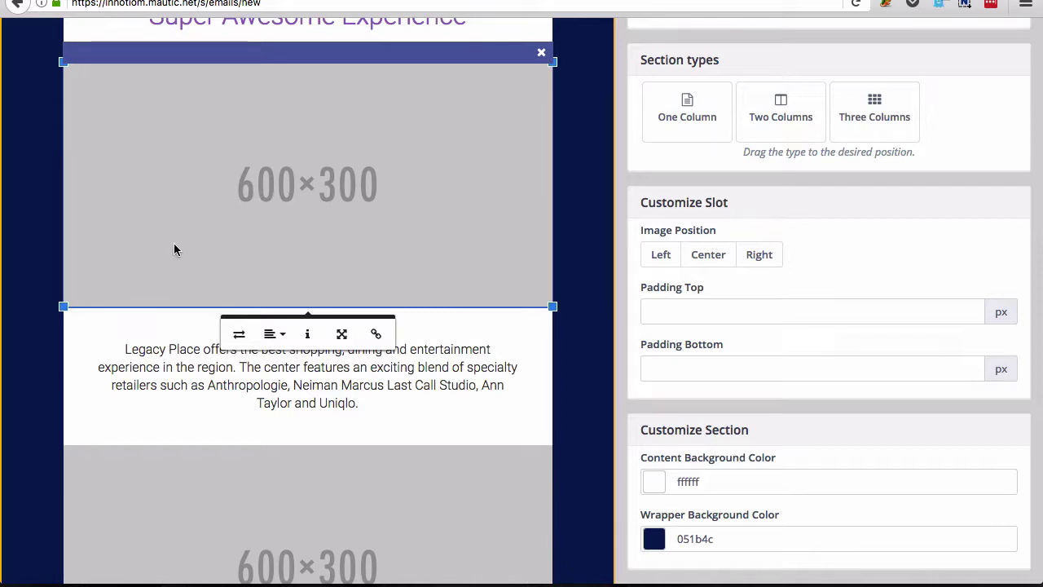
{"action": "left_click", "coordinate": [236, 332]}
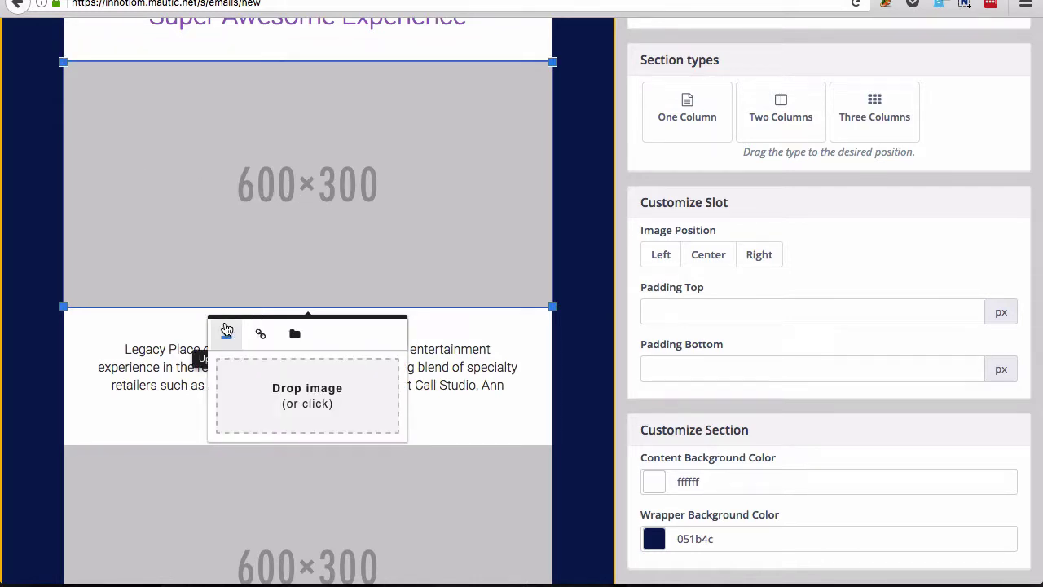
{"action": "key", "text": "super+Tab"}
{"action": "left_click", "coordinate": [552, 316]}
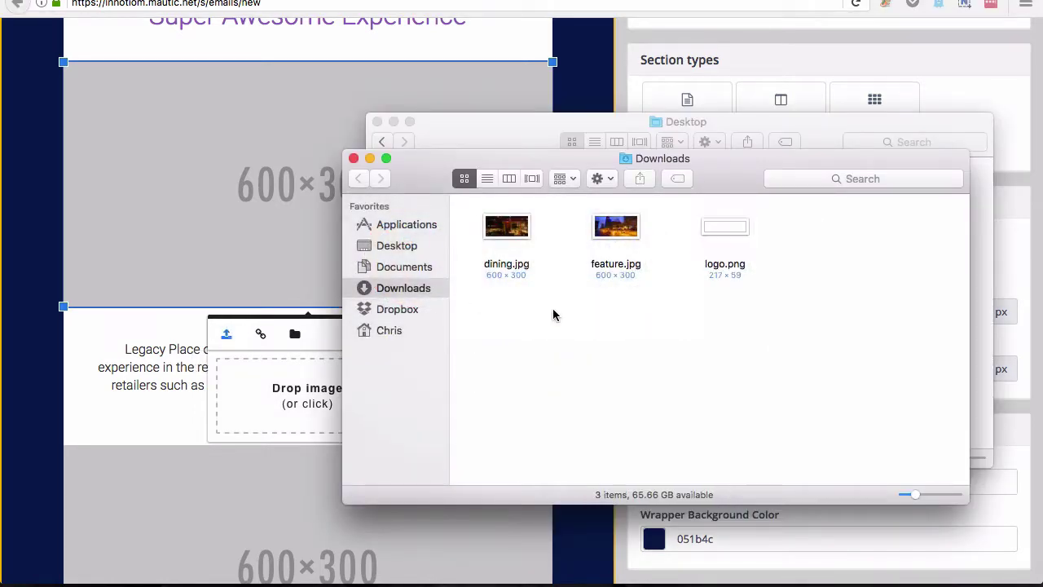
{"action": "left_click_drag", "start_coordinate": [615, 233], "coordinate": [286, 384]}
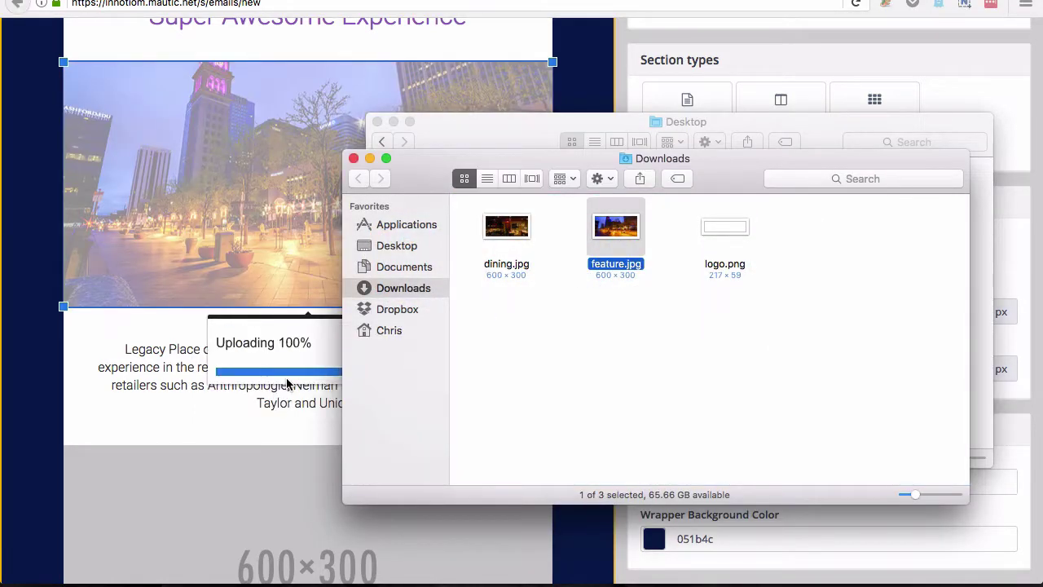
{"action": "left_click", "coordinate": [27, 216]}
{"action": "scroll", "coordinate": [27, 214], "scroll_direction": "down", "scroll_amount": 3}
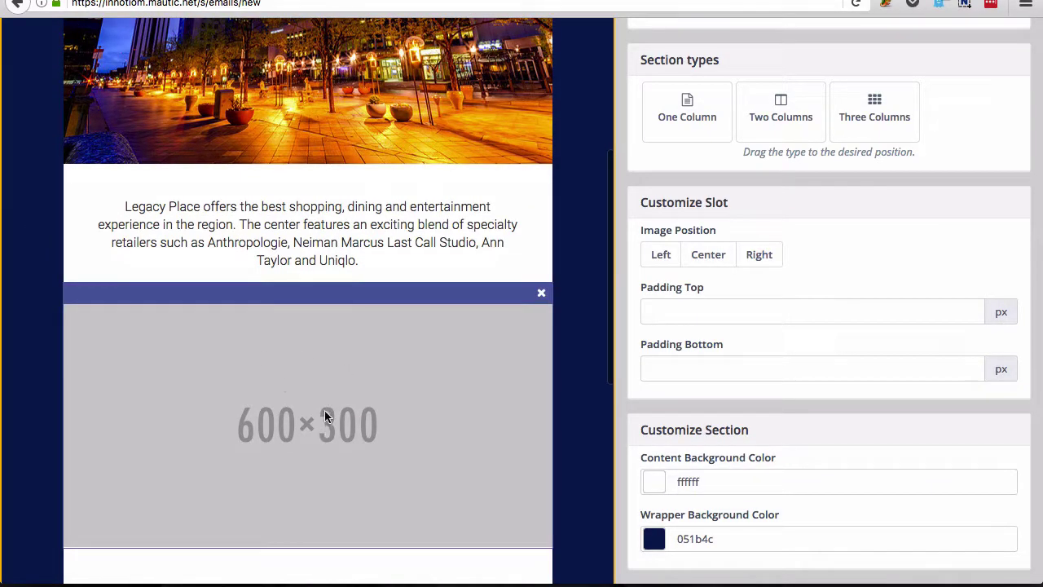
- Open the Explore the Directory button's settings, showing its innotiom.com link and orange f5811c colour
{"action": "scroll", "coordinate": [306, 403], "scroll_direction": "up", "scroll_amount": 3}
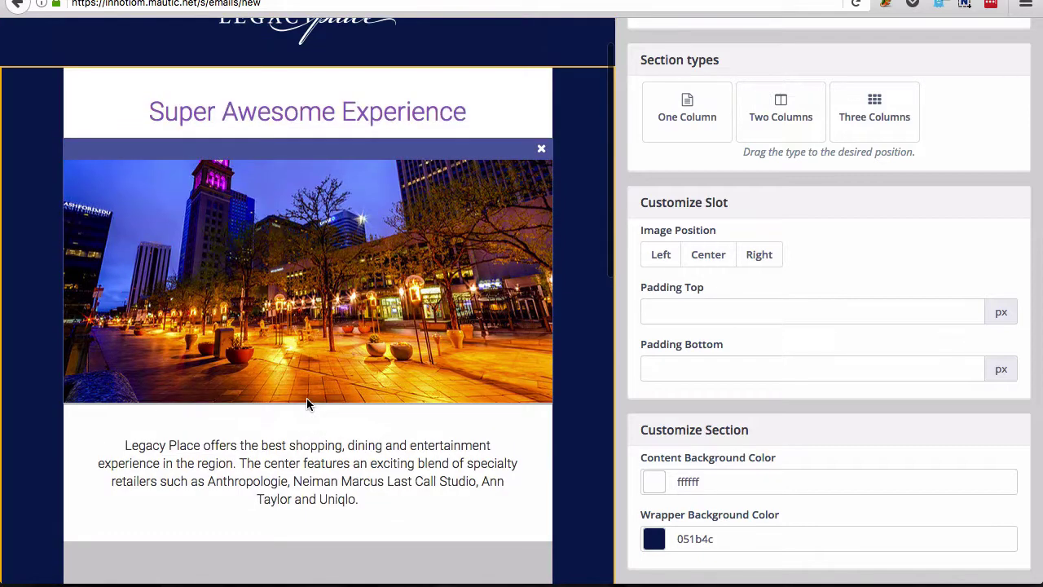
{"action": "scroll", "coordinate": [306, 403], "scroll_direction": "down", "scroll_amount": 2}
{"action": "left_click", "coordinate": [239, 303]}
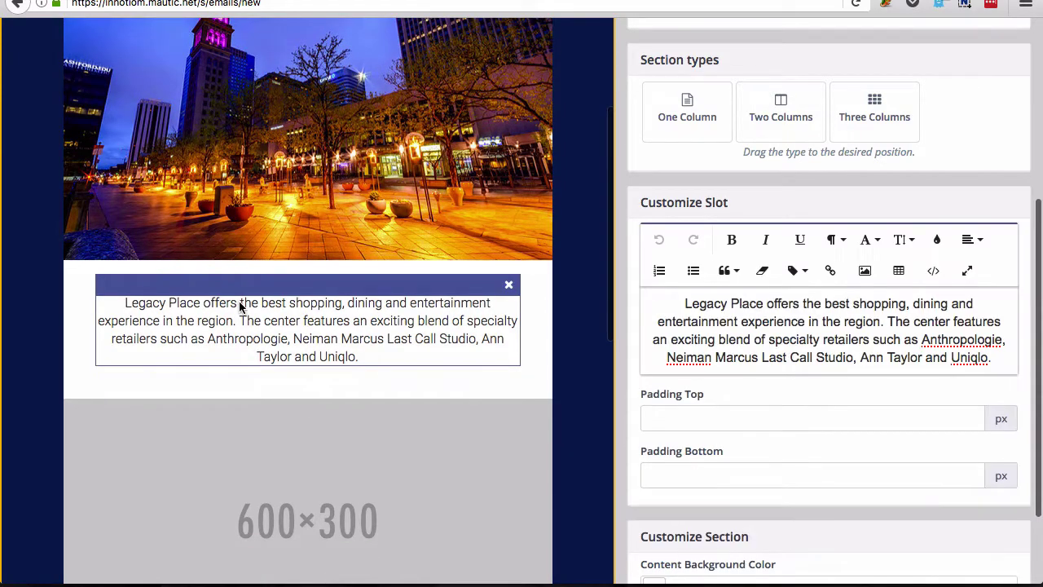
{"action": "scroll", "coordinate": [239, 303], "scroll_direction": "down", "scroll_amount": 5}
{"action": "scroll", "coordinate": [239, 307], "scroll_direction": "down", "scroll_amount": 3}
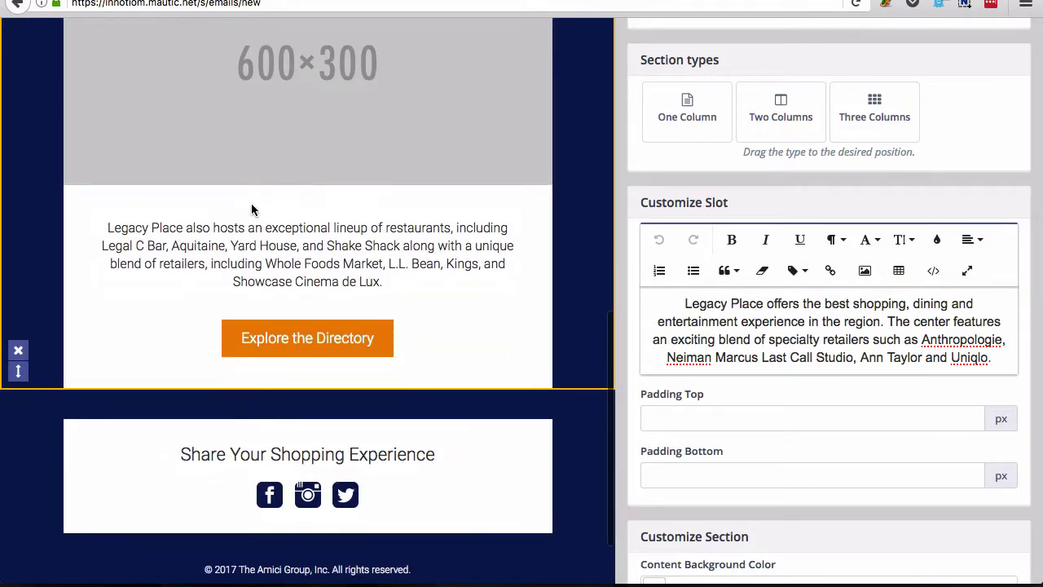
{"action": "scroll", "coordinate": [251, 205], "scroll_direction": "down", "scroll_amount": 2}
{"action": "left_click", "coordinate": [305, 256]}
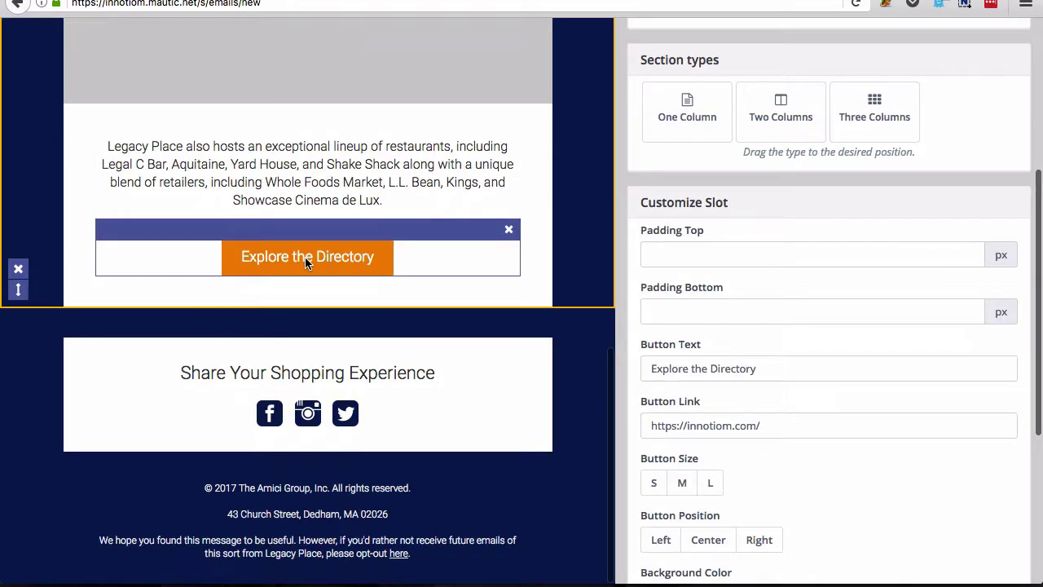
{"action": "scroll", "coordinate": [749, 266], "scroll_direction": "down", "scroll_amount": 2}
{"action": "scroll", "coordinate": [750, 266], "scroll_direction": "down", "scroll_amount": 5}
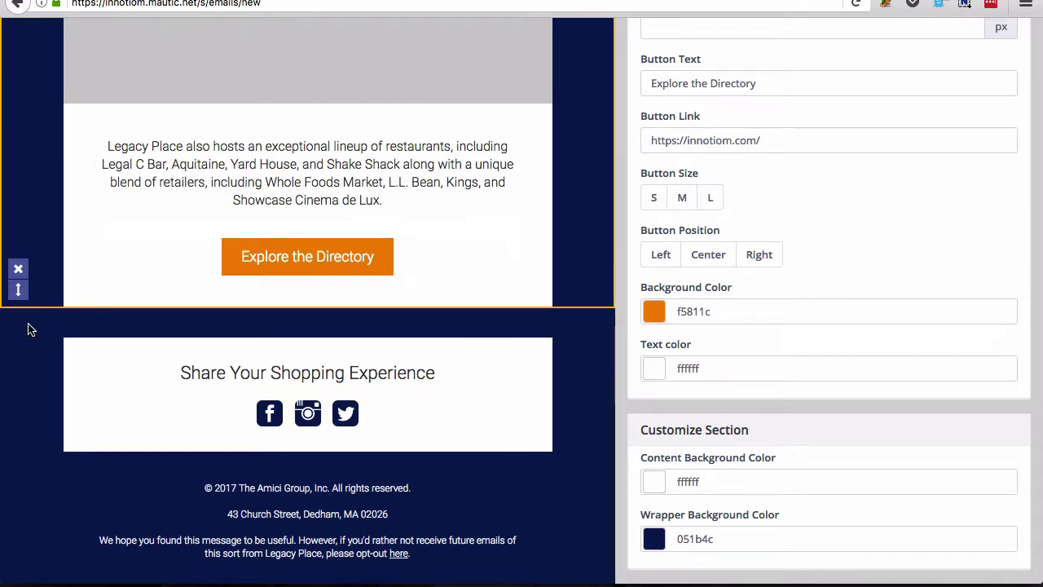
{"action": "left_click", "coordinate": [27, 329]}
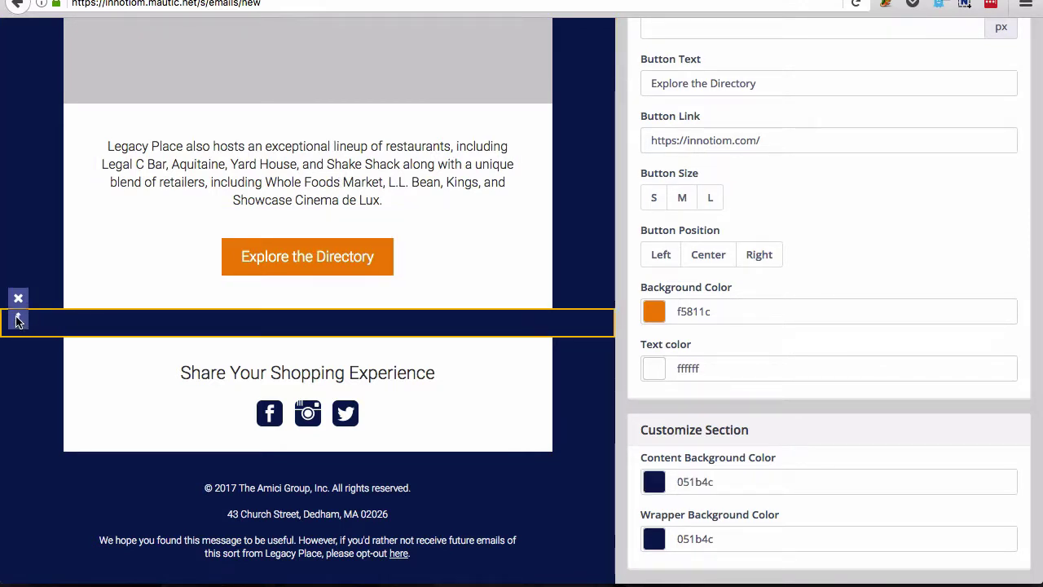
{"action": "mouse_move", "coordinate": [18, 320]}
{"action": "left_mouse_down"}
{"action": "mouse_move", "coordinate": [16, 456]}
{"action": "mouse_move", "coordinate": [16, 334]}
{"action": "left_mouse_up"}
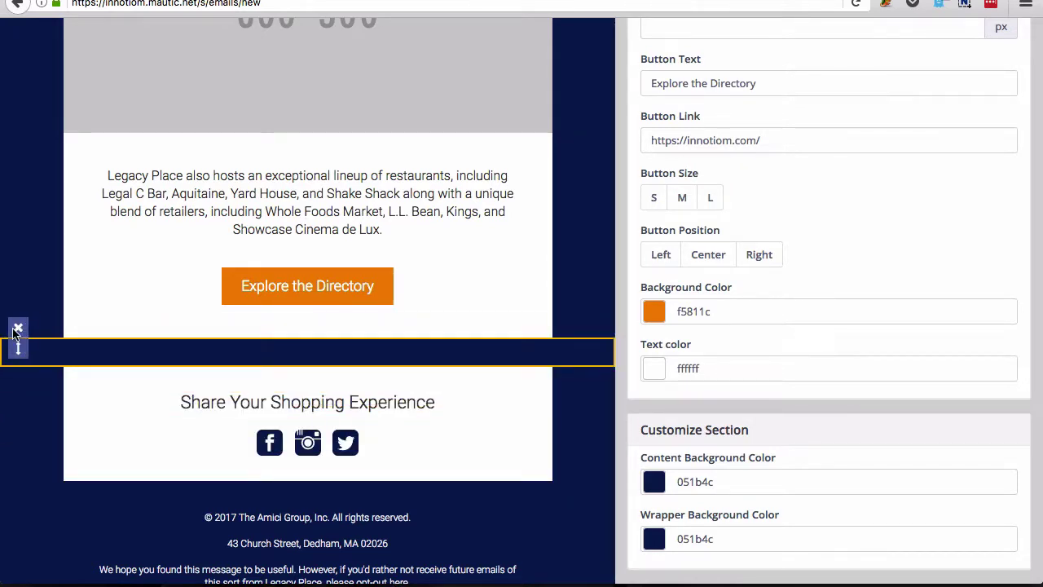
{"action": "scroll", "coordinate": [72, 305], "scroll_direction": "down", "scroll_amount": 1}
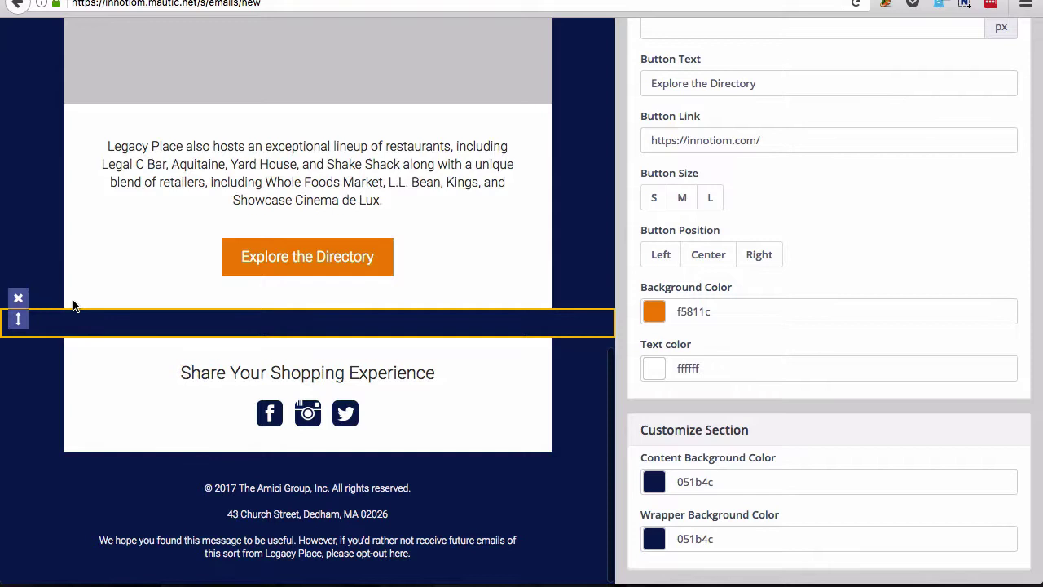
{"action": "left_click", "coordinate": [25, 384]}
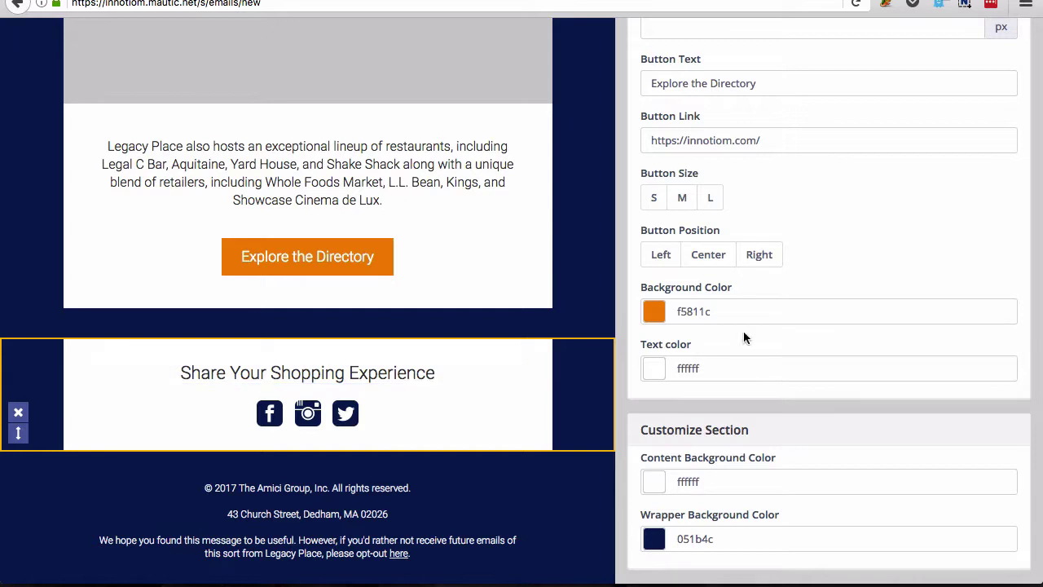
{"action": "scroll", "coordinate": [743, 338], "scroll_direction": "up", "scroll_amount": 6}
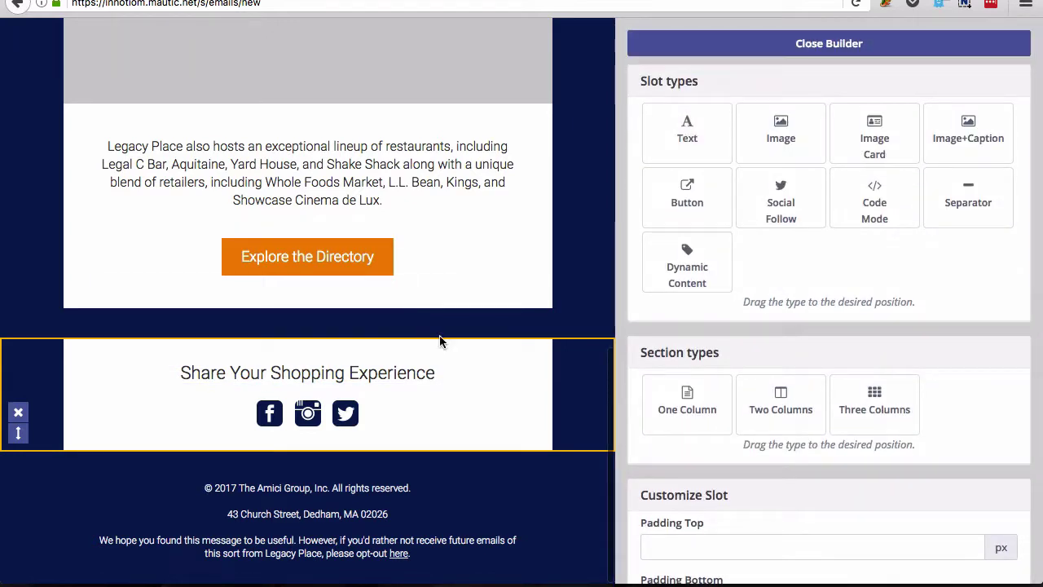
{"action": "scroll", "coordinate": [750, 321], "scroll_direction": "down", "scroll_amount": 1}
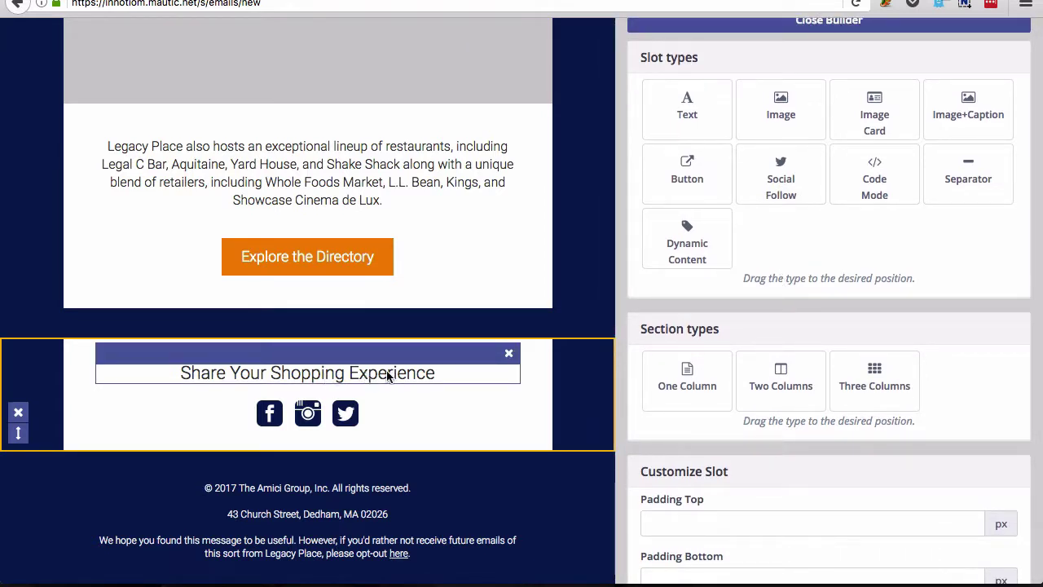
{"action": "scroll", "coordinate": [733, 367], "scroll_direction": "down", "scroll_amount": 7}
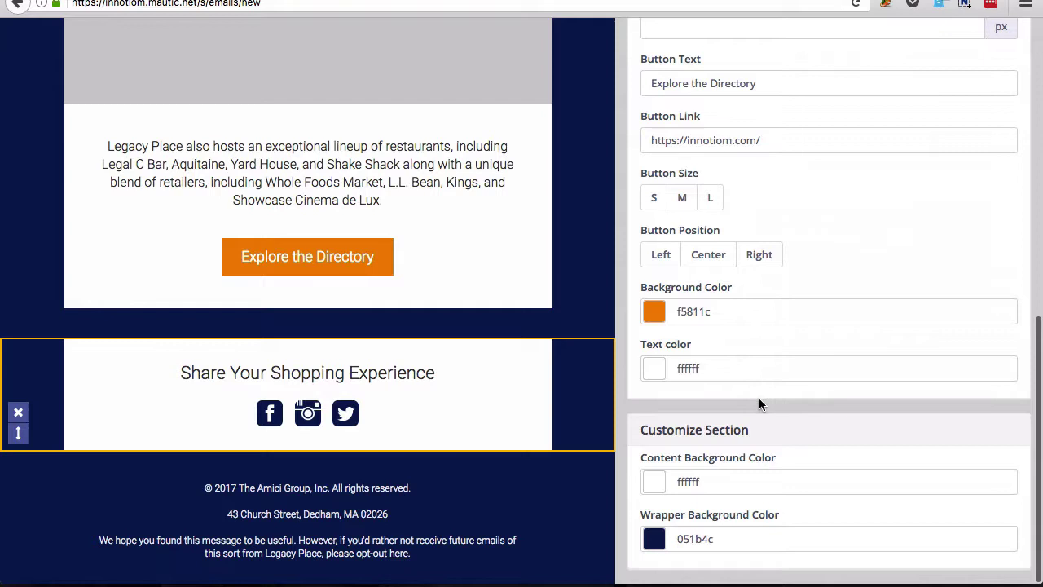
{"action": "left_click", "coordinate": [347, 414]}
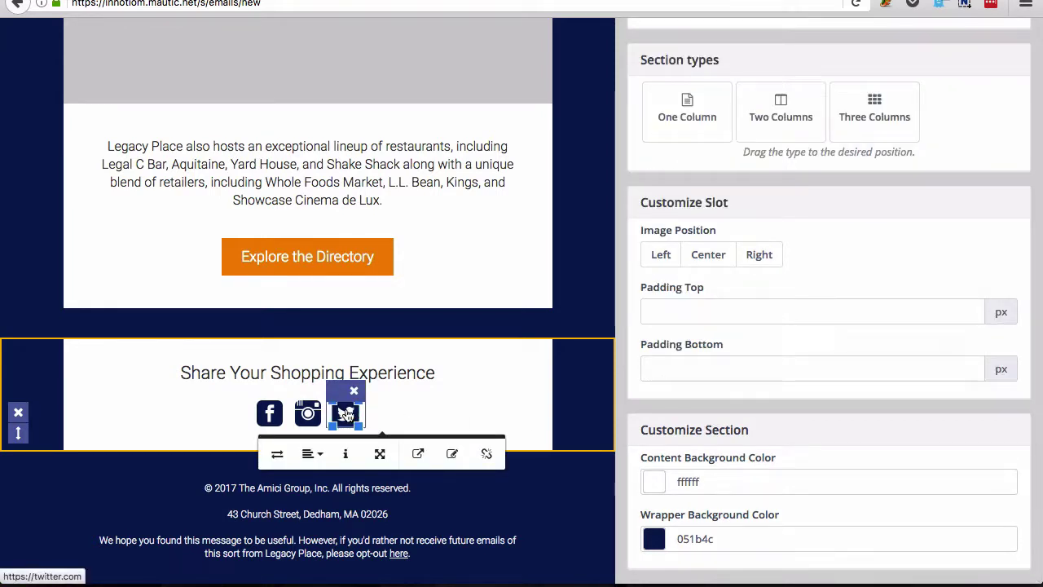
{"action": "left_click", "coordinate": [453, 454]}
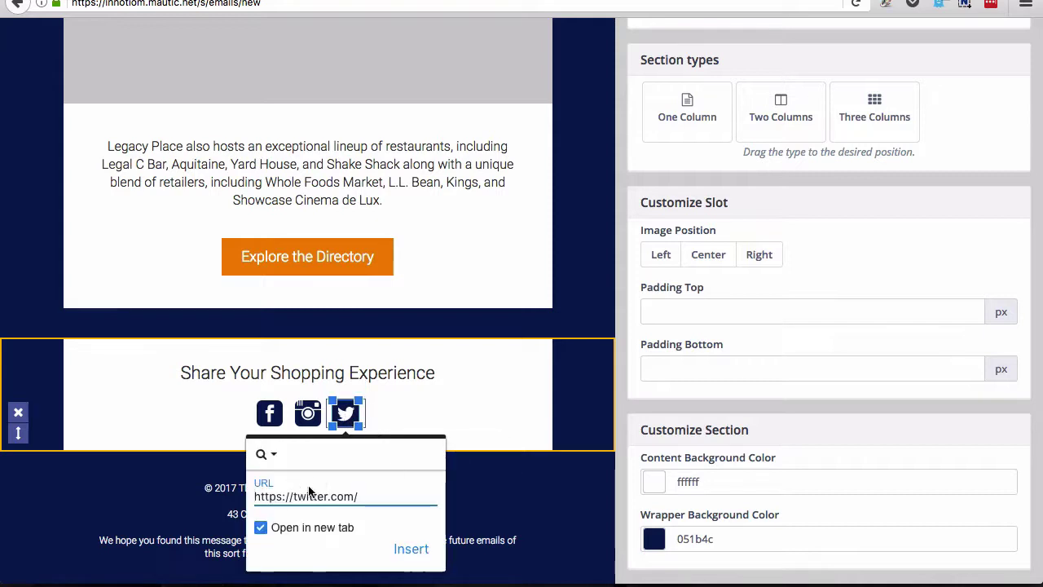
{"action": "left_click", "coordinate": [343, 415]}
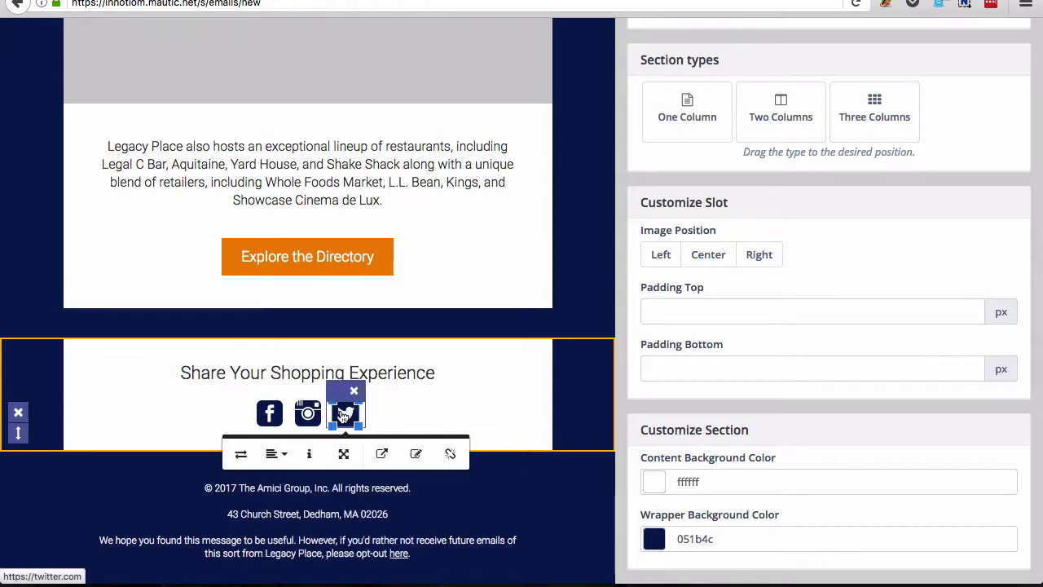
{"action": "left_click", "coordinate": [265, 421]}
{"action": "left_click", "coordinate": [141, 382]}
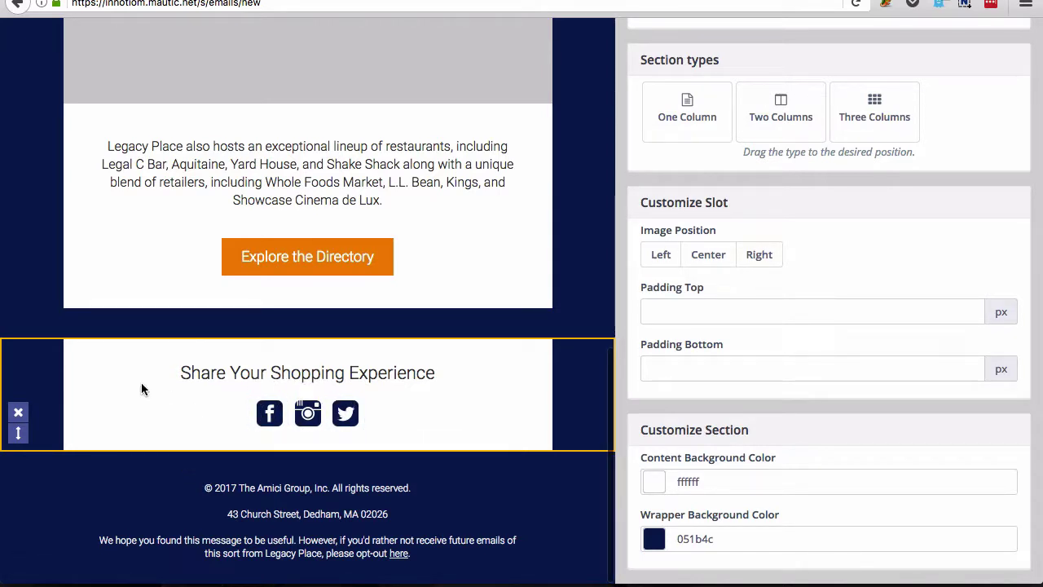
{"action": "left_click", "coordinate": [48, 484]}
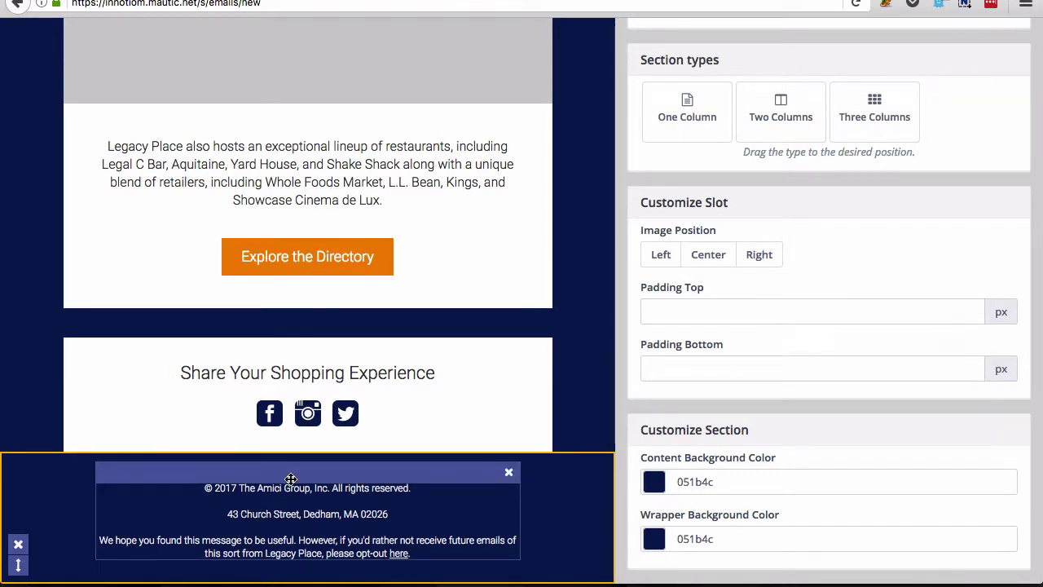
- Append 'Edit the text' after 'All rights reserved.' on the footer copyright line
{"action": "left_click", "coordinate": [290, 478]}
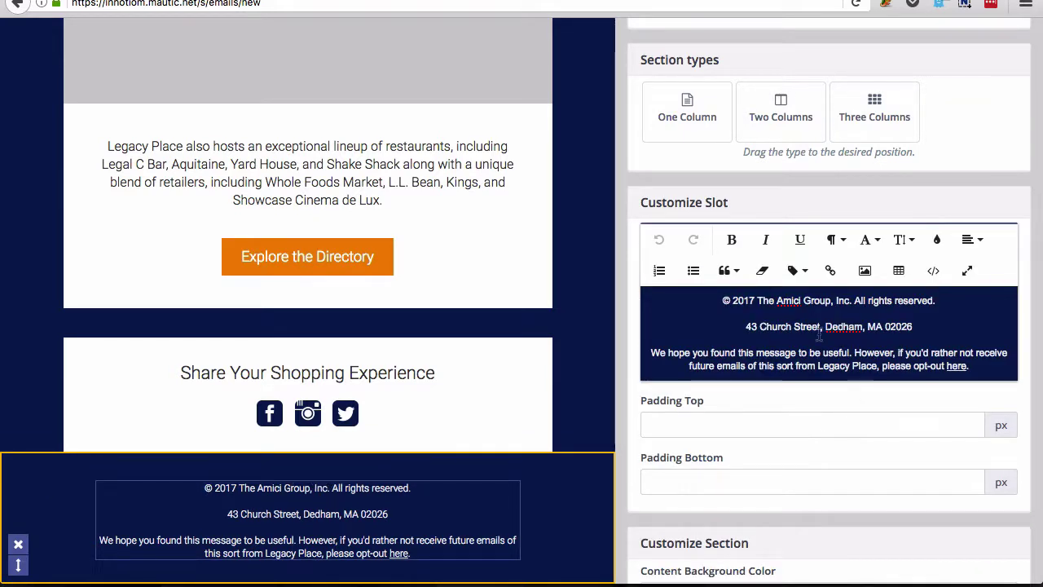
{"action": "left_click_drag", "start_coordinate": [757, 300], "coordinate": [959, 312]}
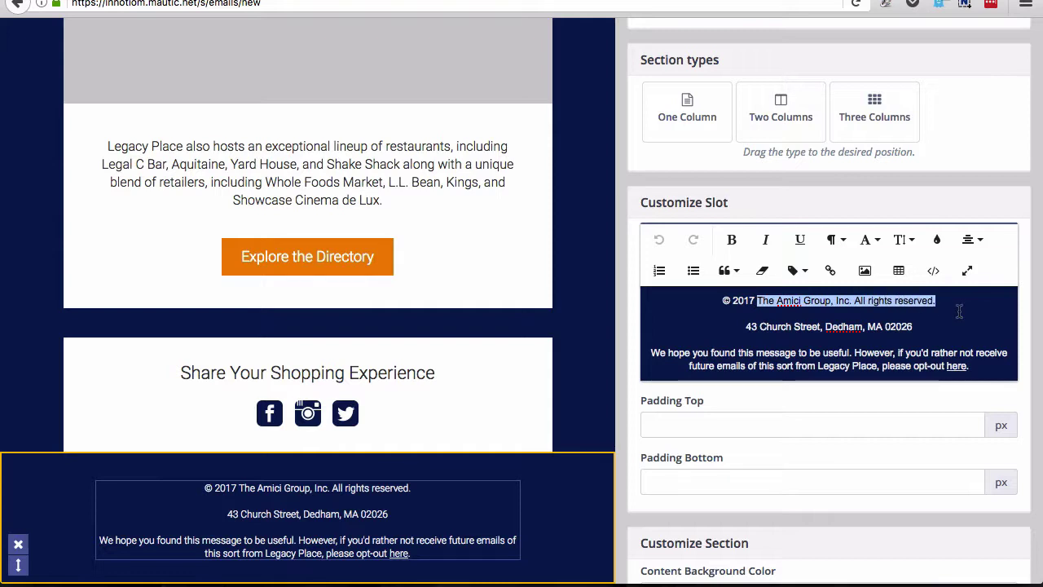
{"action": "left_click", "coordinate": [945, 300]}
{"action": "type", "text": "Edi"}
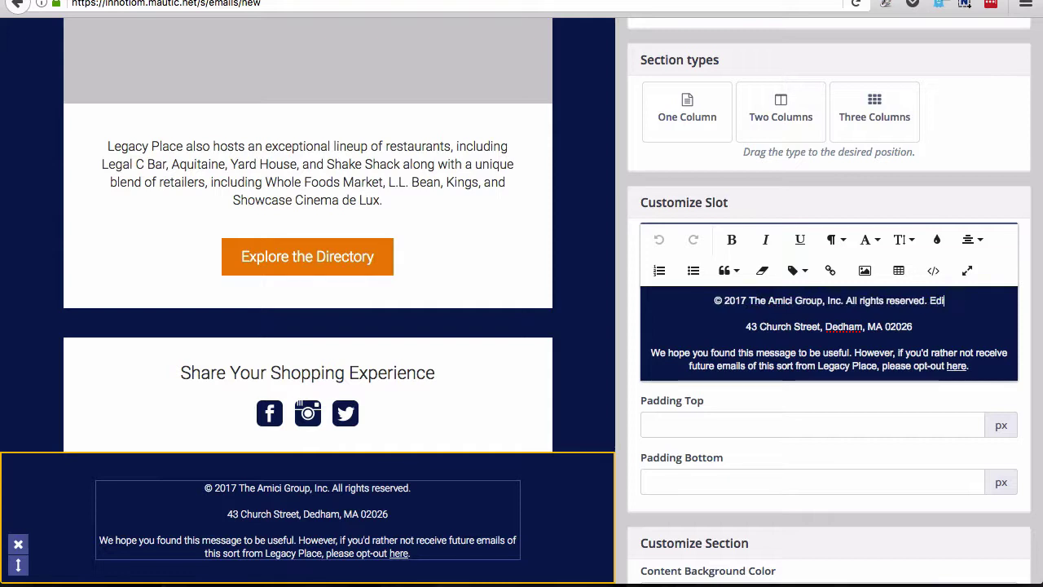
{"action": "type", "text": "t the text"}
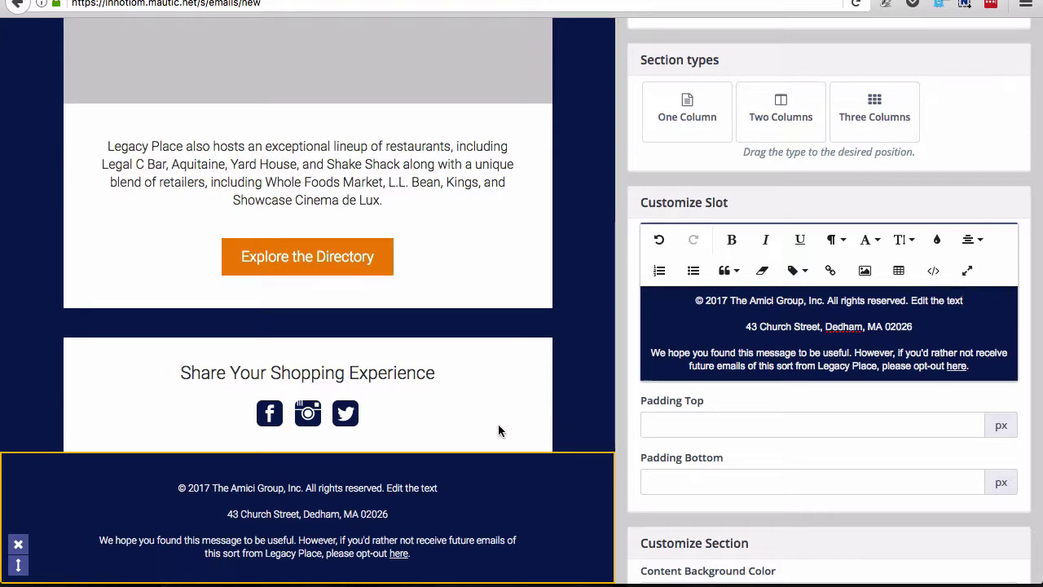
{"action": "left_click", "coordinate": [377, 249]}
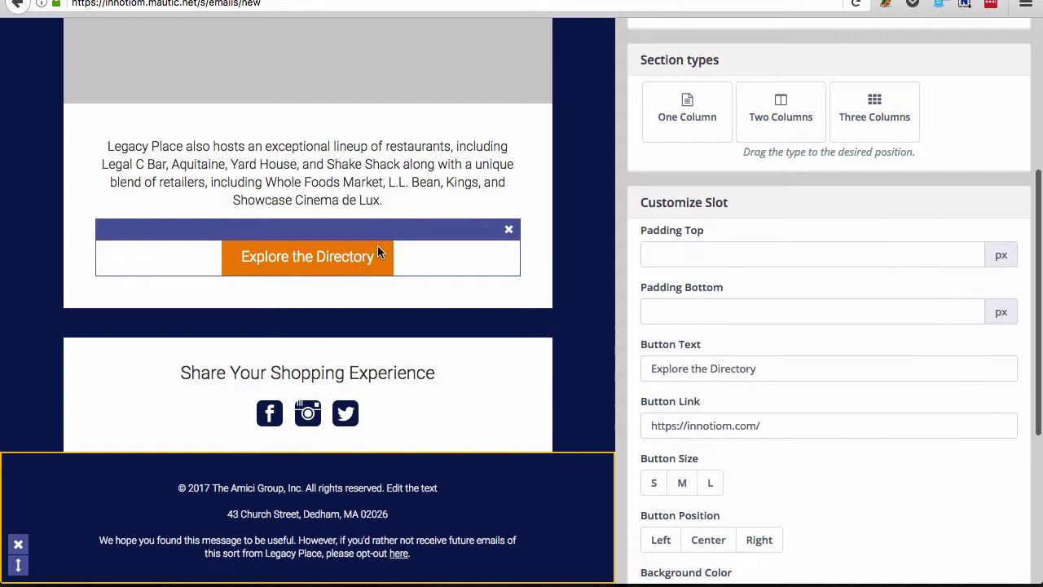
{"action": "scroll", "coordinate": [746, 190], "scroll_direction": "down", "scroll_amount": 4}
{"action": "scroll", "coordinate": [747, 190], "scroll_direction": "down", "scroll_amount": 3}
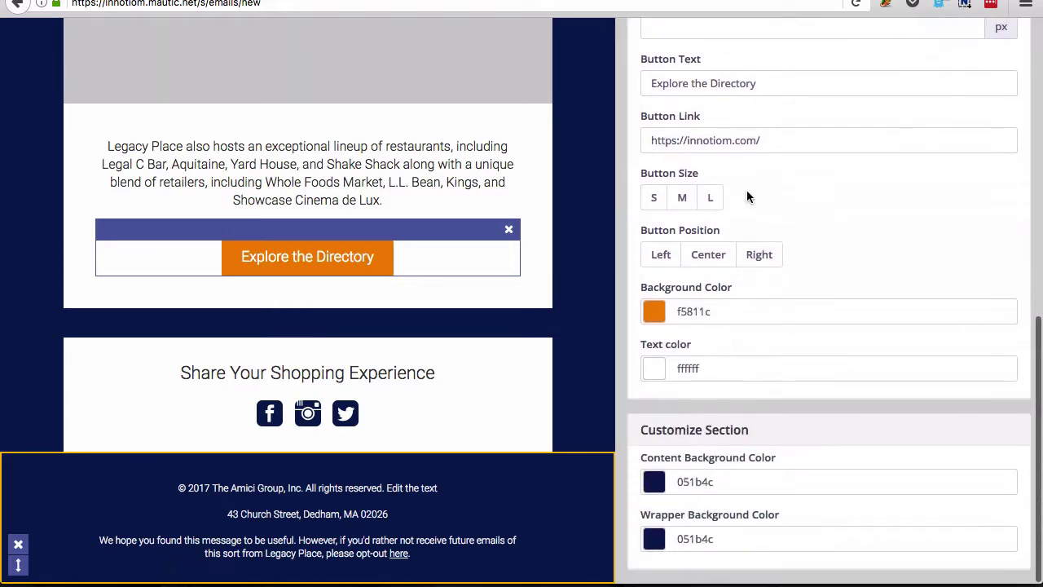
{"action": "scroll", "coordinate": [746, 189], "scroll_direction": "up", "scroll_amount": 2}
{"action": "left_click_drag", "start_coordinate": [766, 154], "coordinate": [653, 127]}
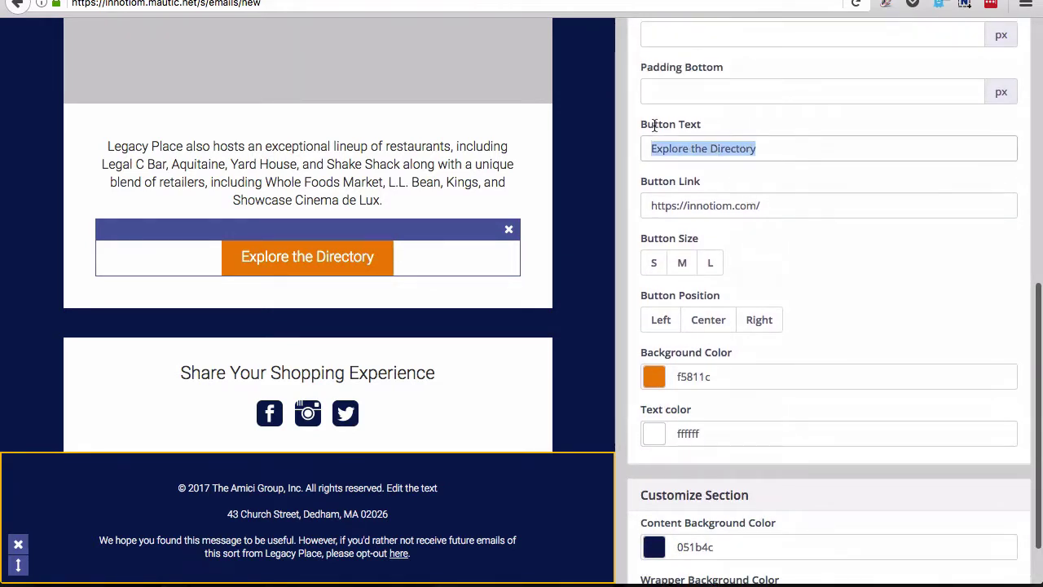
{"action": "type", "text": "My Button"}
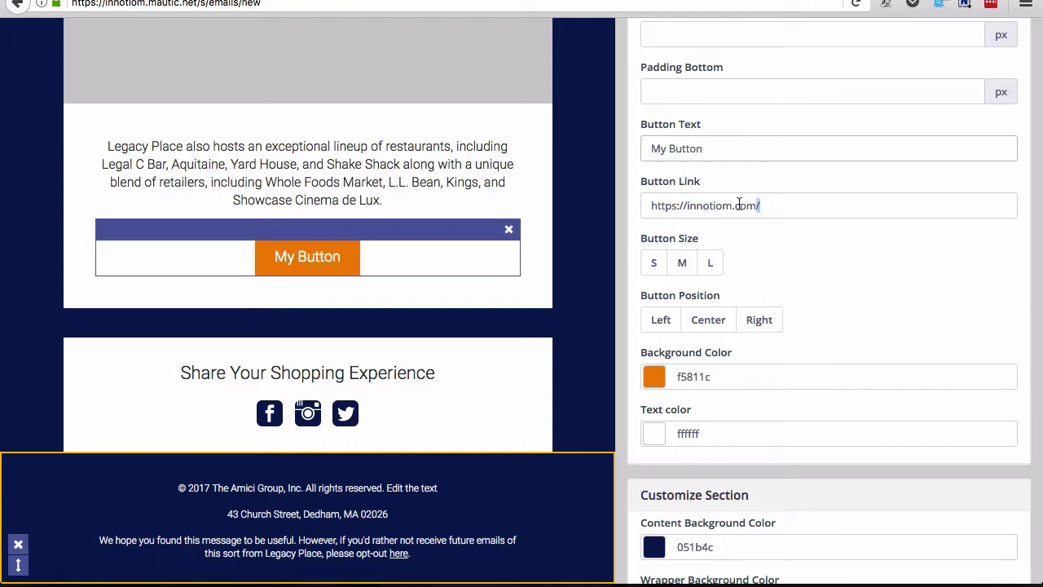
{"action": "left_click_drag", "start_coordinate": [739, 204], "coordinate": [687, 206]}
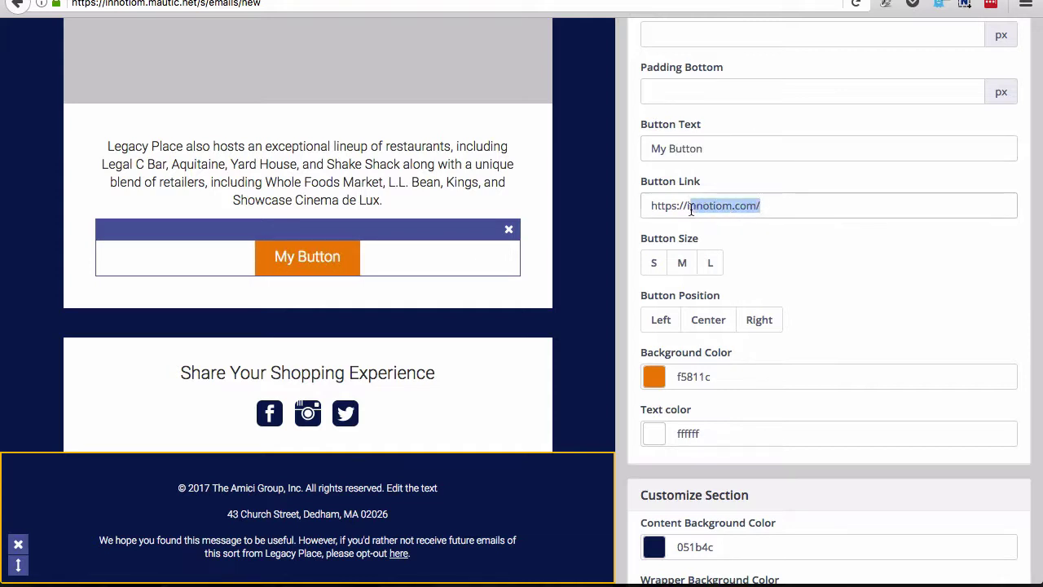
{"action": "key", "text": "BackSpace"}
{"action": "type", "text": "google.com"}
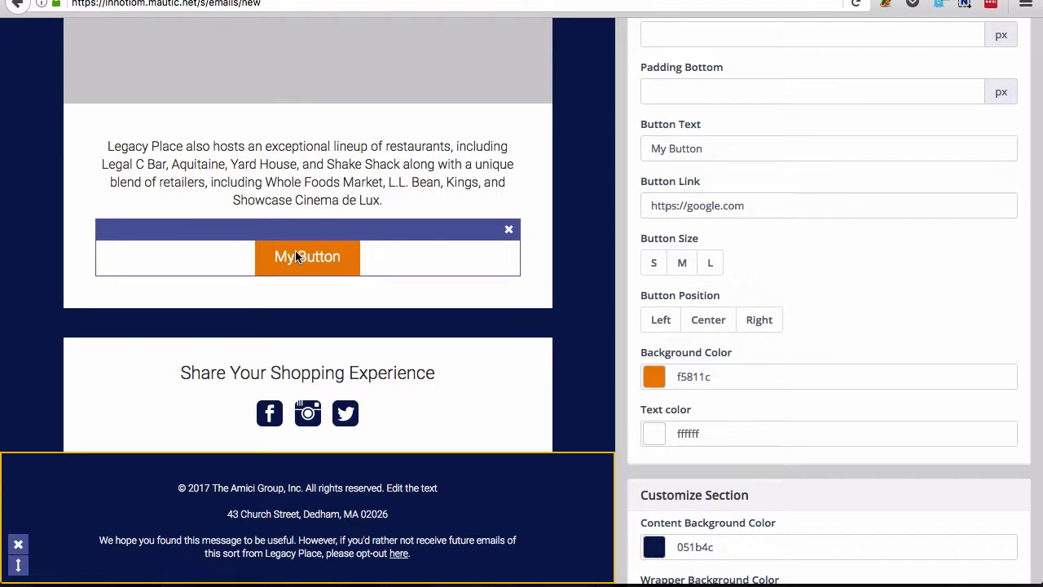
- Compare the S and L button sizes, then set My Button to size M
{"action": "left_click", "coordinate": [681, 263]}
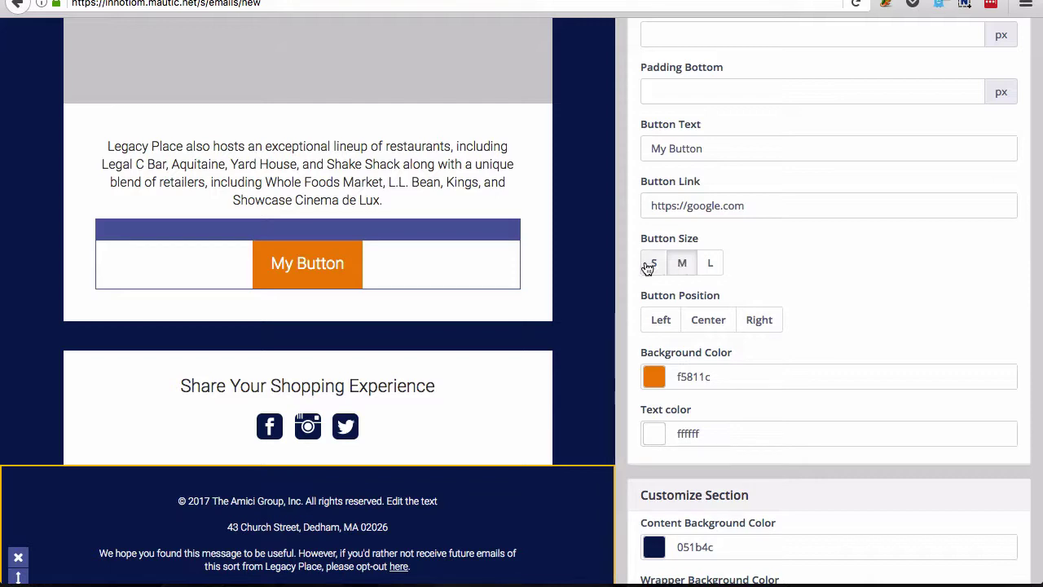
{"action": "left_click", "coordinate": [650, 265]}
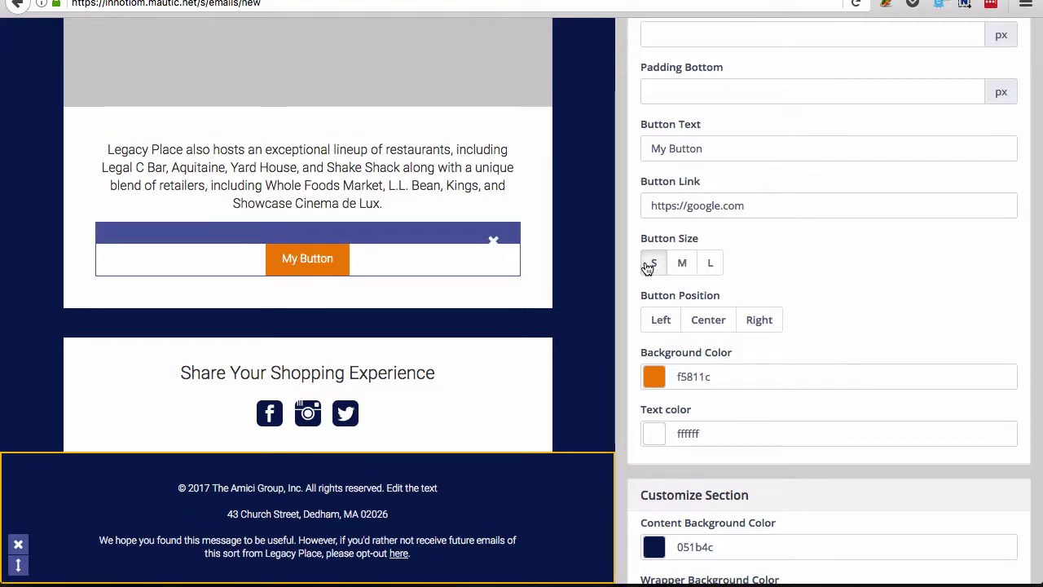
{"action": "left_click", "coordinate": [681, 264]}
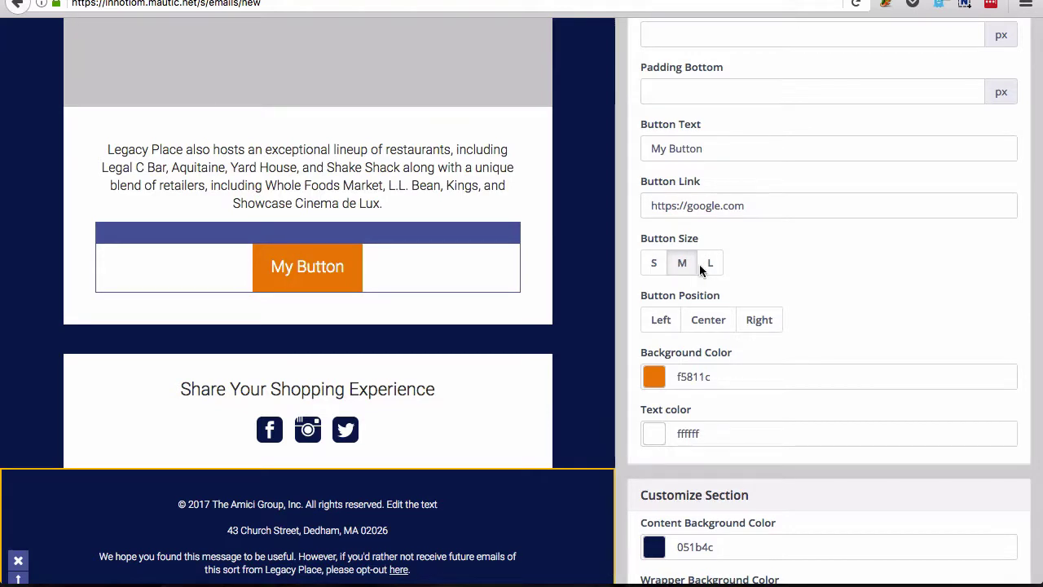
{"action": "left_click", "coordinate": [709, 263]}
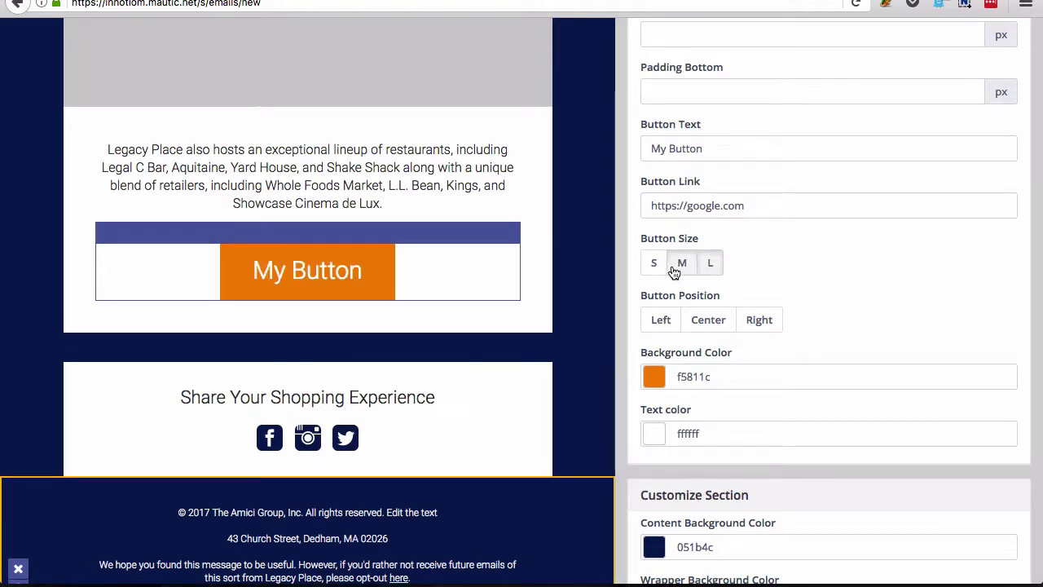
{"action": "left_click", "coordinate": [681, 263]}
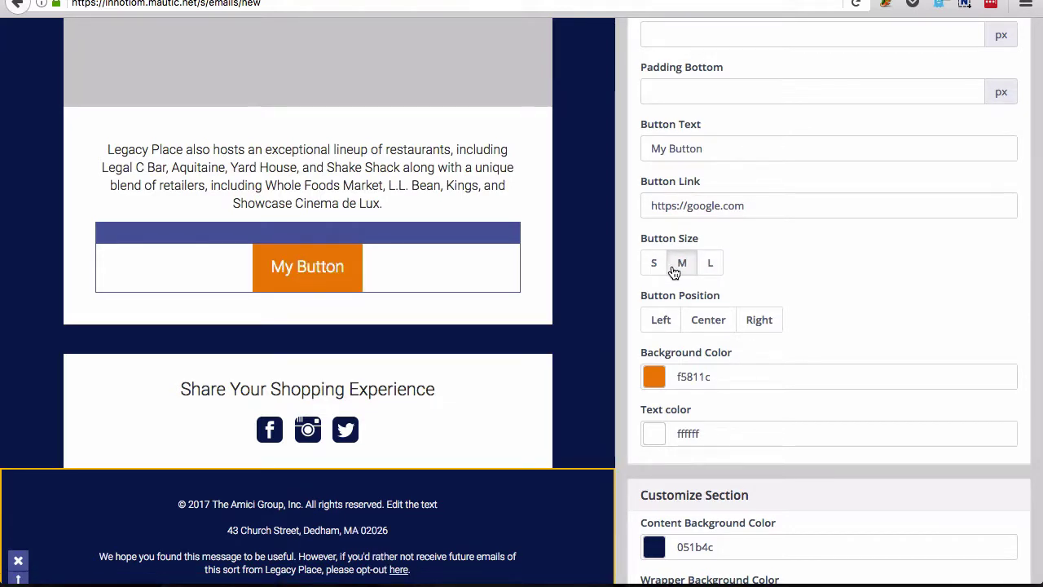